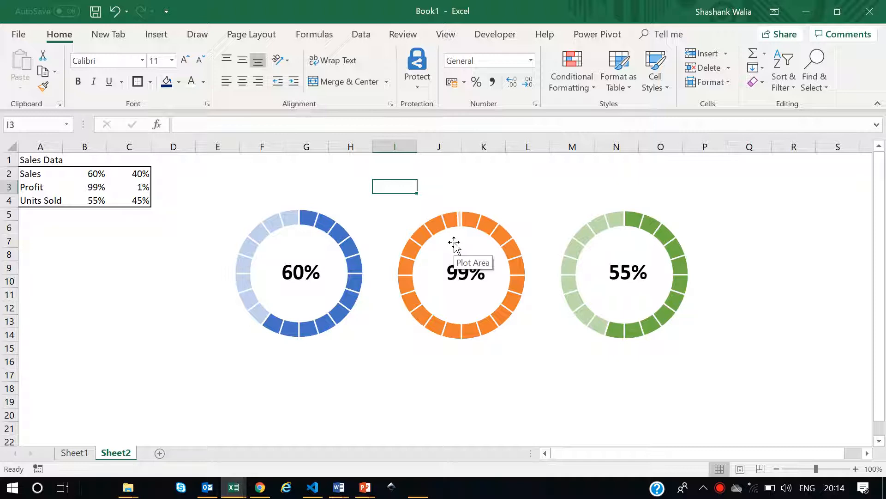
{"action": "left_click", "coordinate": [402, 373]}
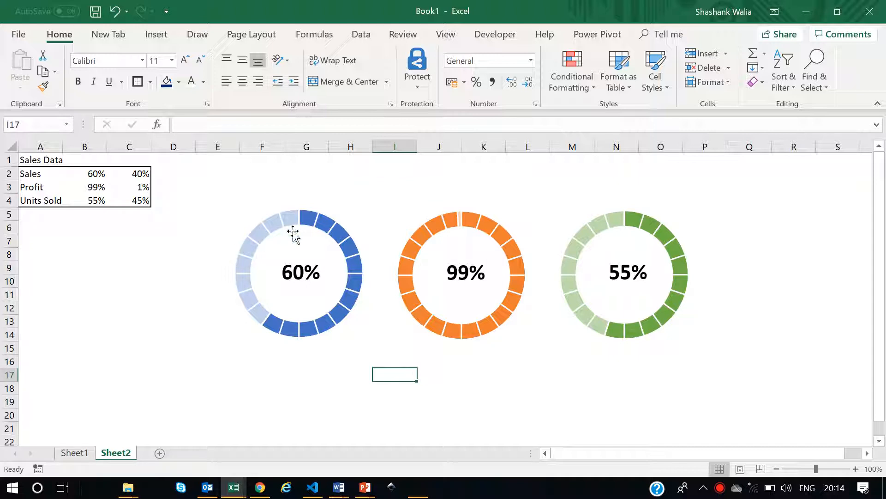
{"action": "mouse_move", "coordinate": [317, 320]}
{"action": "mouse_move", "coordinate": [252, 308]}
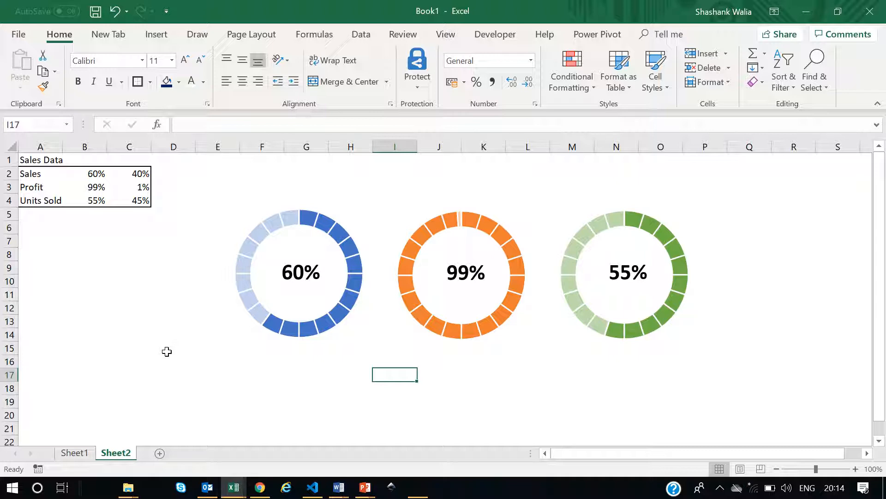
Copy the labels and percentages in A2:B4 and add a new worksheet.
{"action": "left_click", "coordinate": [27, 176]}
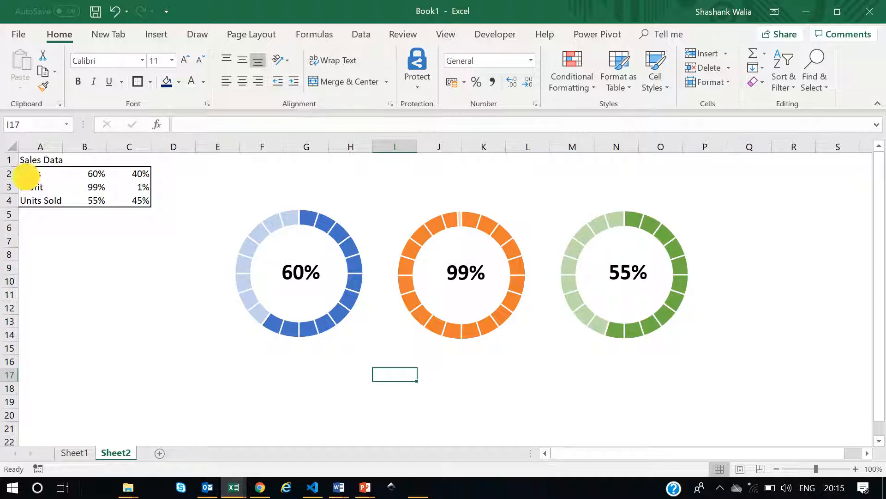
{"action": "left_click_drag", "start_coordinate": [26, 177], "coordinate": [95, 203]}
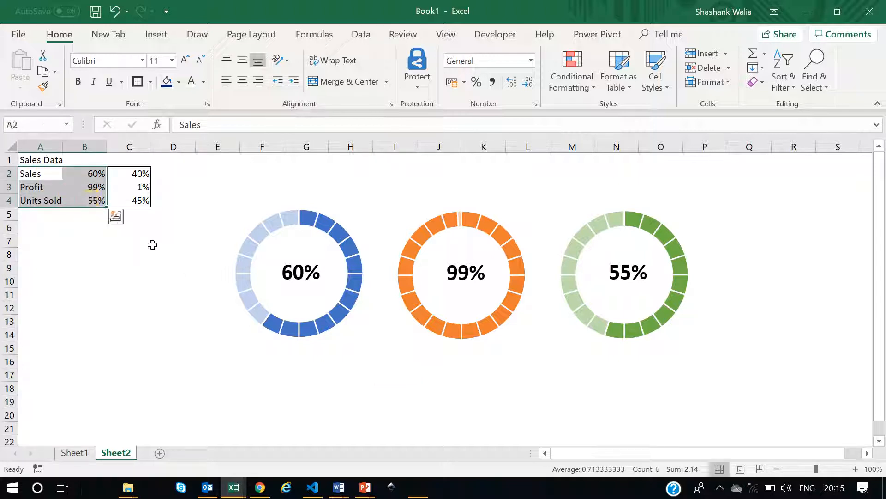
{"action": "key", "text": "ctrl+c"}
{"action": "left_click", "coordinate": [160, 453]}
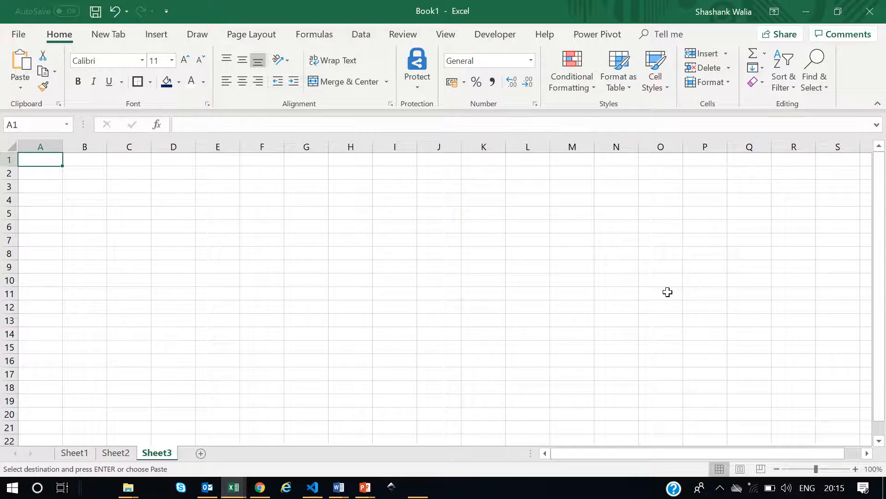
Hide the gridlines on the new sheet and paste the copied data starting at A2.
{"action": "left_click", "coordinate": [445, 34]}
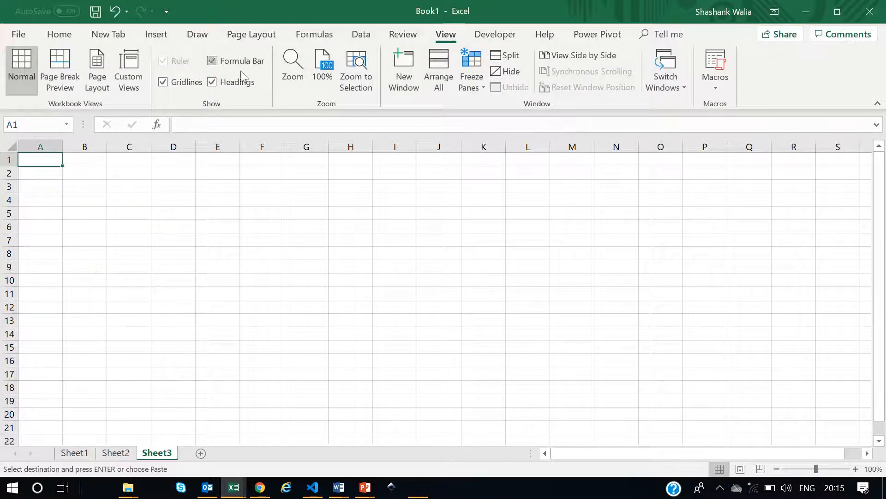
{"action": "left_click", "coordinate": [163, 83]}
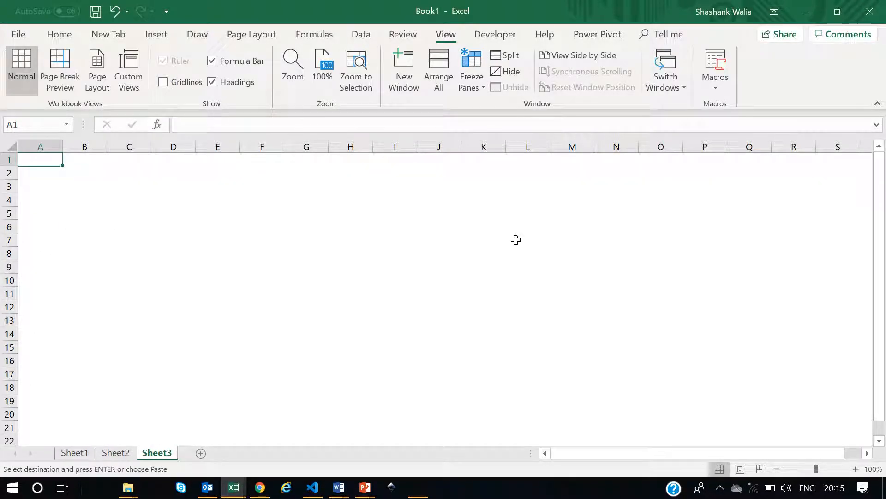
{"action": "left_click", "coordinate": [27, 179]}
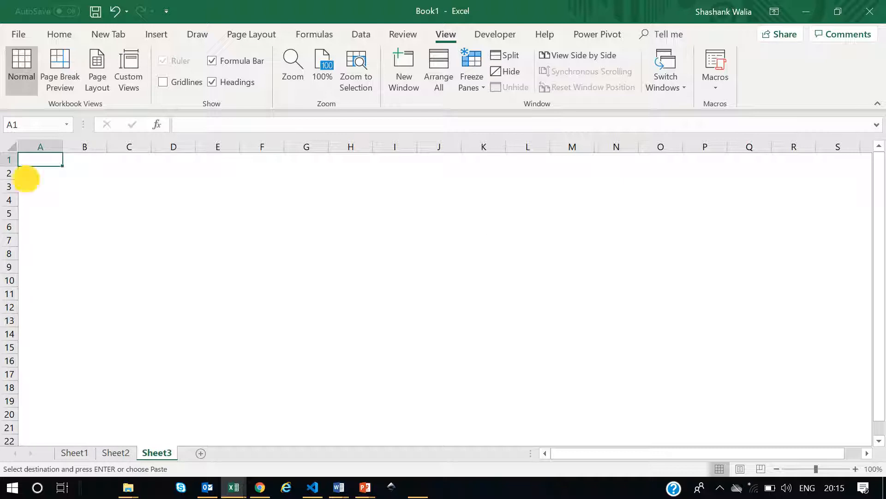
{"action": "key", "text": "ctrl+v"}
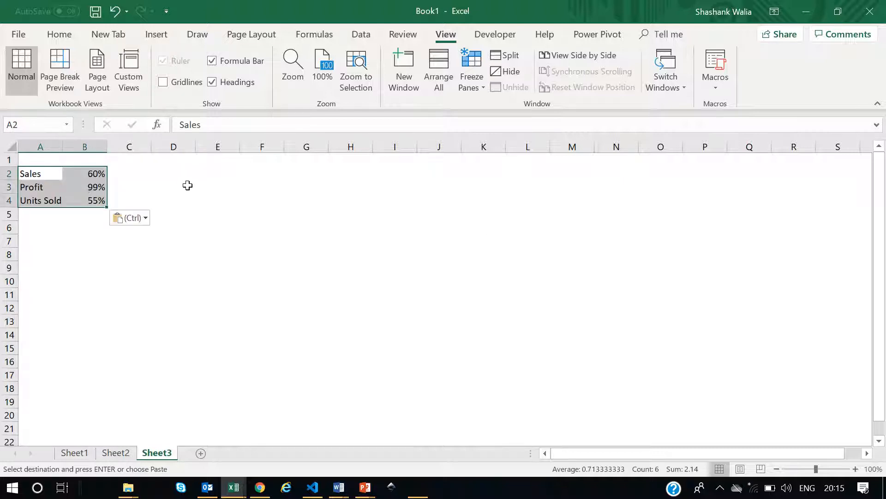
Enter the formula =1-B2 in C2 to compute the remaining percentage.
{"action": "left_click", "coordinate": [185, 184]}
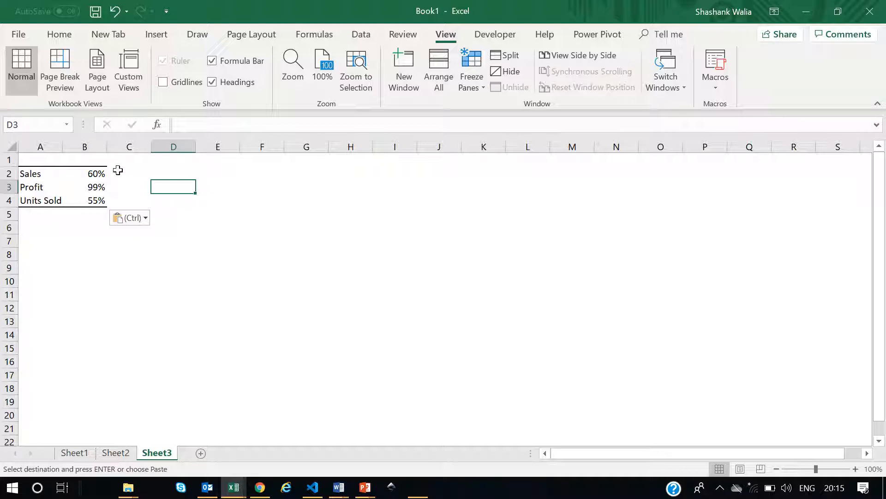
{"action": "left_click", "coordinate": [118, 171]}
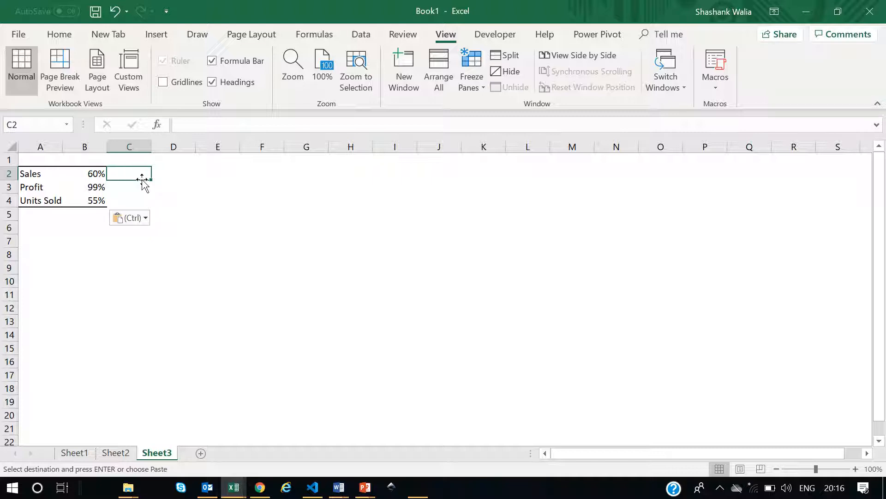
{"action": "type", "text": "1"}
{"action": "key", "text": "Home"}
{"action": "type", "text": "="}
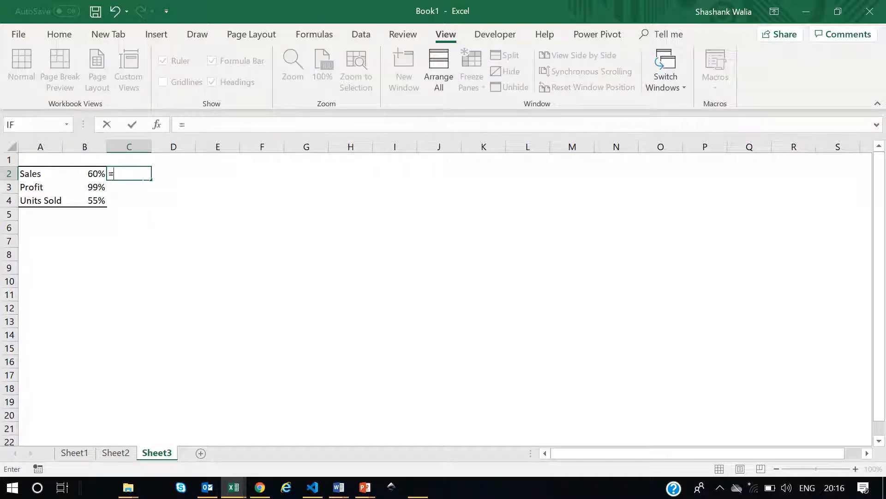
{"action": "key", "text": "End"}
{"action": "type", "text": "-"}
{"action": "left_click", "coordinate": [94, 175]}
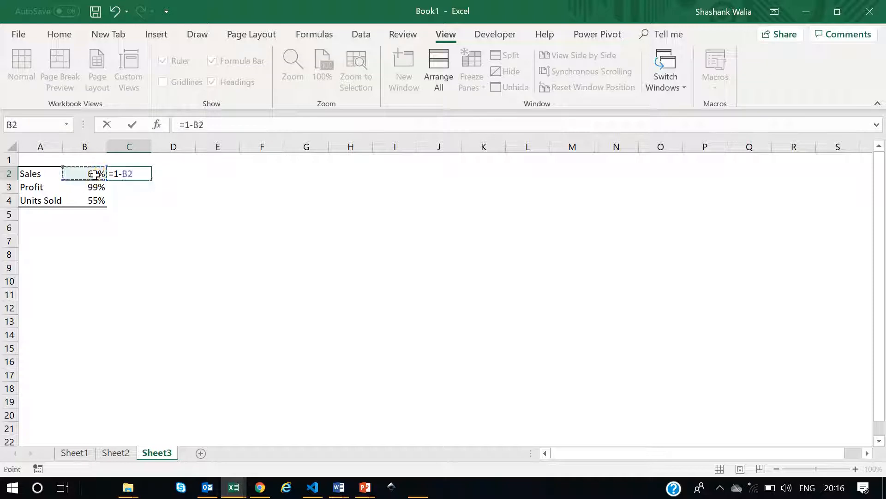
{"action": "key", "text": "Return"}
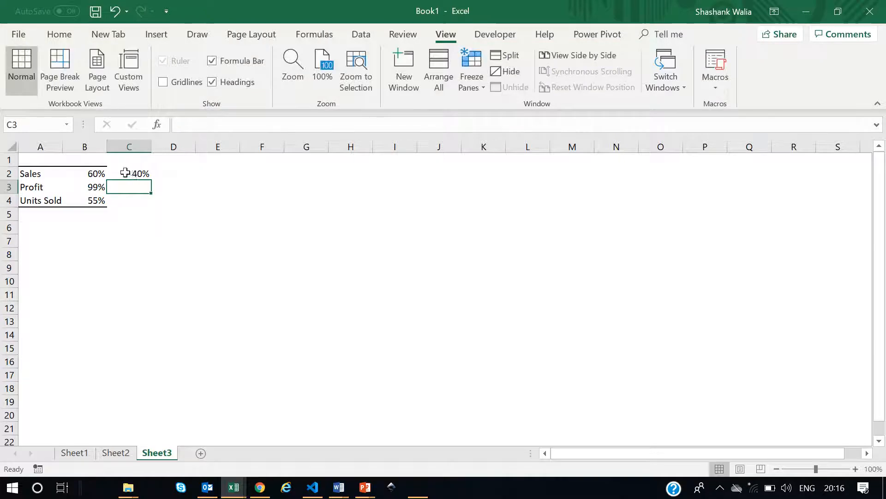
Fill the C2 formula down through C4.
{"action": "left_click", "coordinate": [124, 173]}
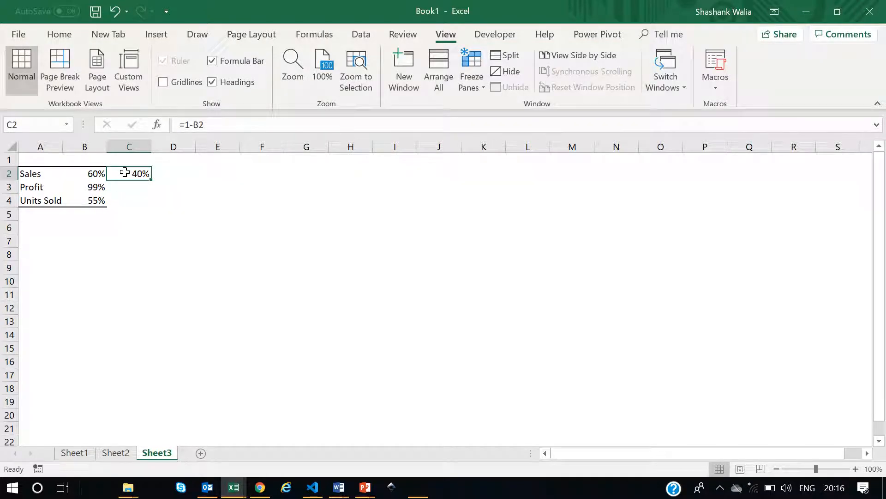
{"action": "left_click_drag", "start_coordinate": [150, 181], "coordinate": [153, 205]}
{"action": "left_click", "coordinate": [217, 200]}
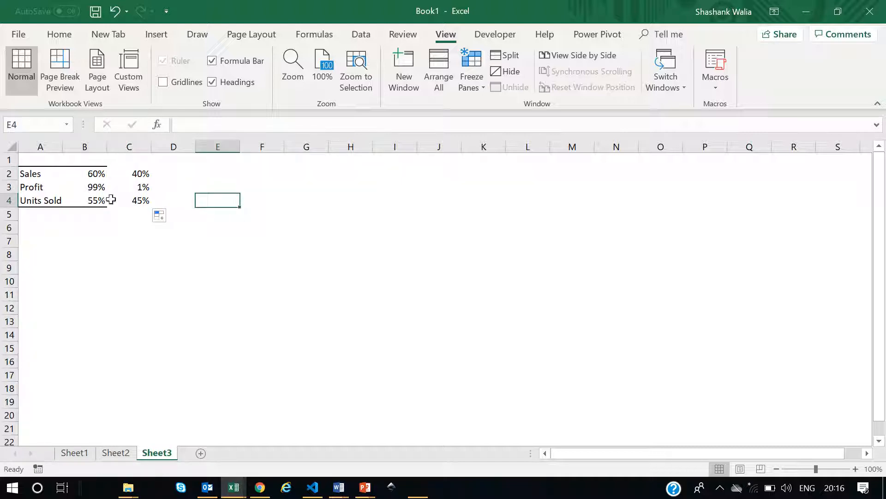
Change the Profit value in B3 to 55%.
{"action": "left_click", "coordinate": [95, 187]}
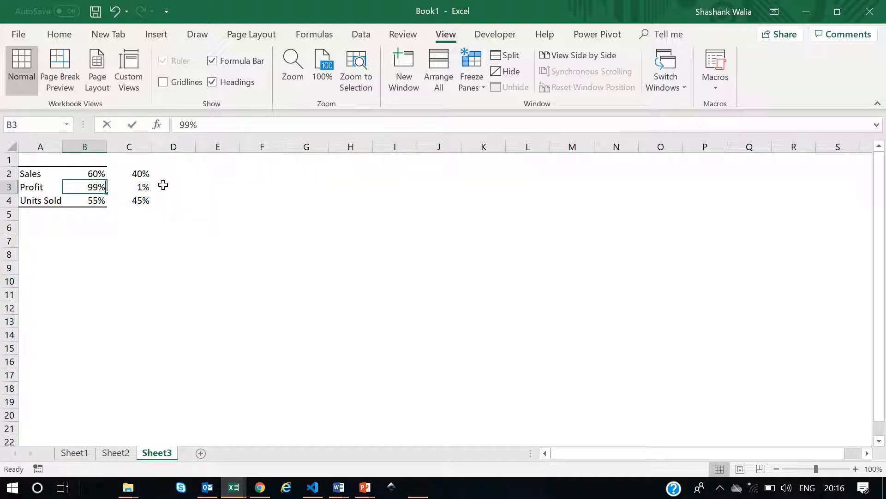
{"action": "type", "text": "55"}
{"action": "key", "text": "Return"}
{"action": "left_click", "coordinate": [217, 214]}
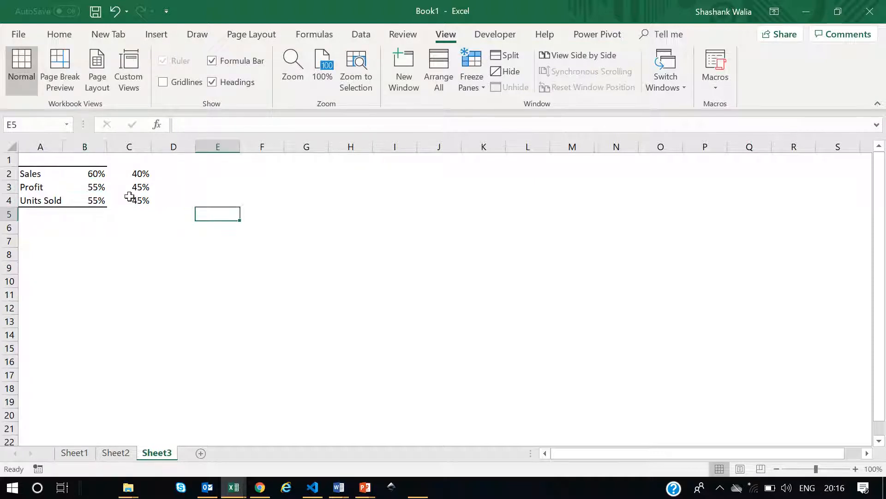
Apply an outside border around the data range A2:C4.
{"action": "left_click", "coordinate": [87, 161]}
{"action": "left_click_drag", "start_coordinate": [91, 174], "coordinate": [97, 200]}
{"action": "left_click_drag", "start_coordinate": [130, 170], "coordinate": [131, 199]}
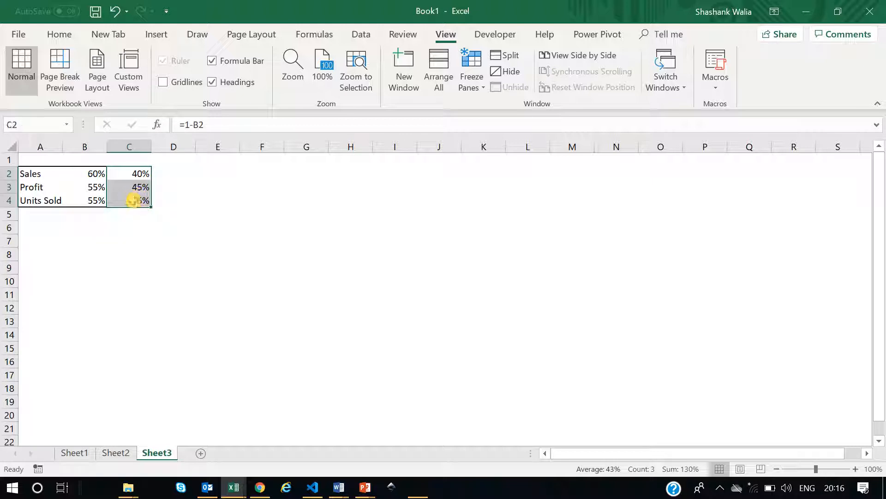
{"action": "left_click", "coordinate": [226, 185]}
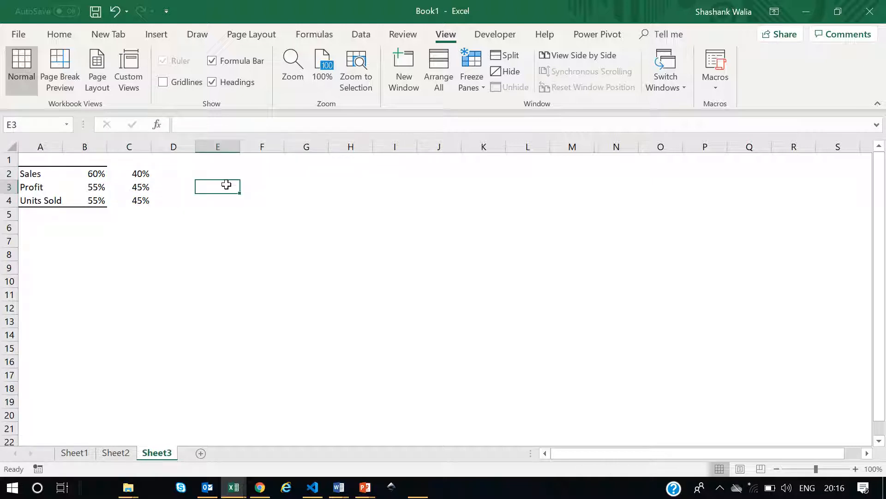
{"action": "left_click_drag", "start_coordinate": [33, 173], "coordinate": [141, 200]}
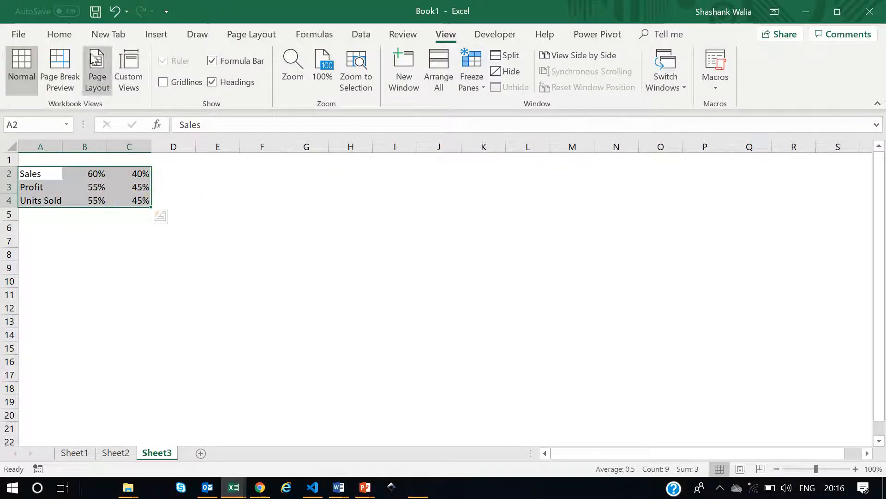
{"action": "left_click", "coordinate": [59, 34]}
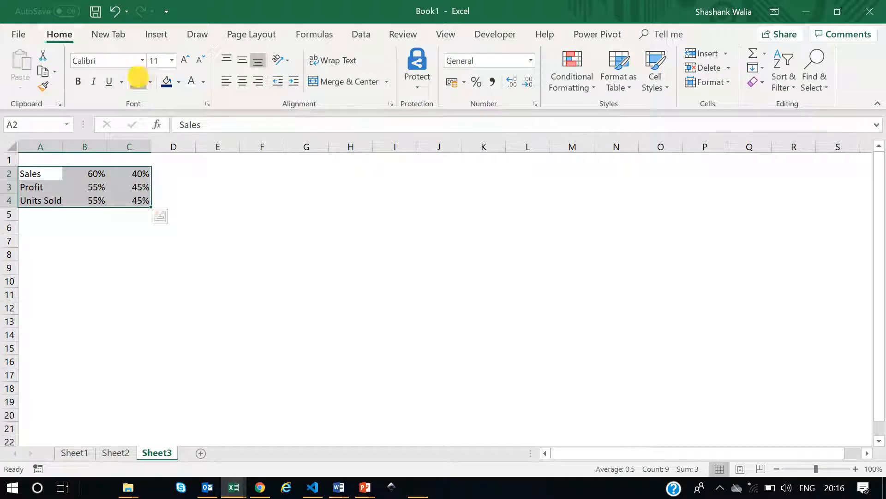
{"action": "left_click", "coordinate": [138, 77]}
{"action": "left_click", "coordinate": [242, 249]}
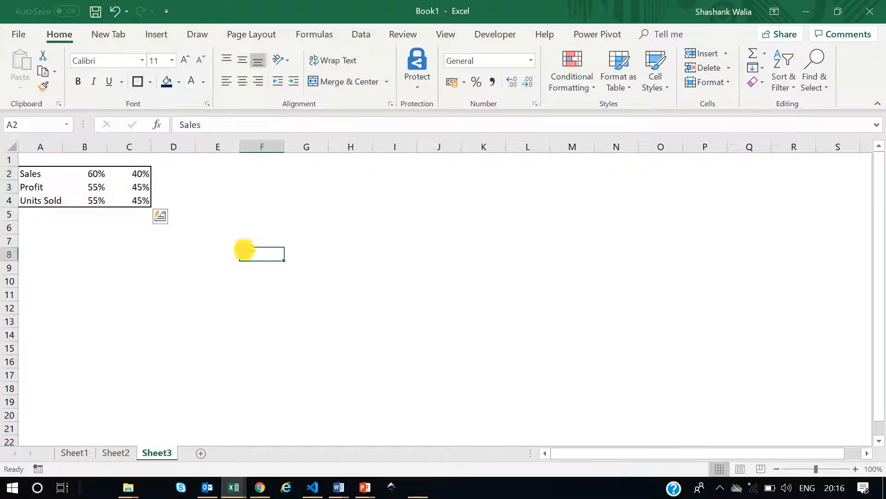
Insert a blank doughnut chart and move it slightly up and left near column F.
{"action": "left_click", "coordinate": [157, 35]}
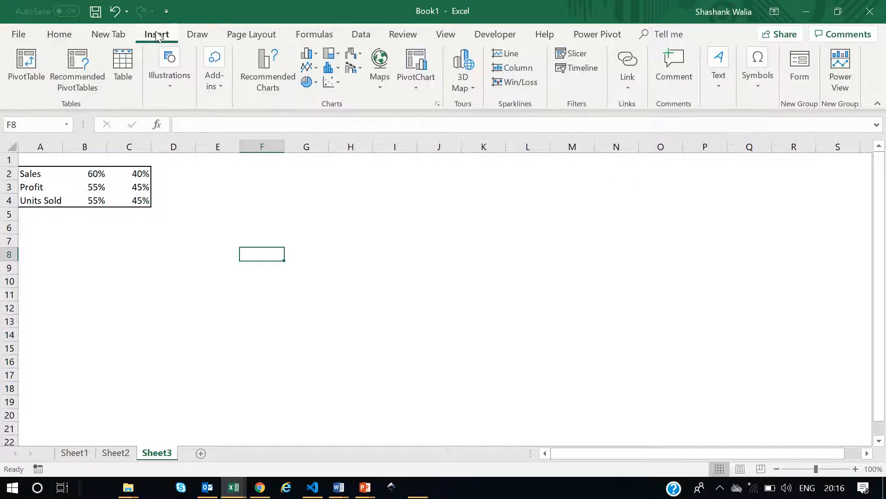
{"action": "left_click", "coordinate": [317, 83]}
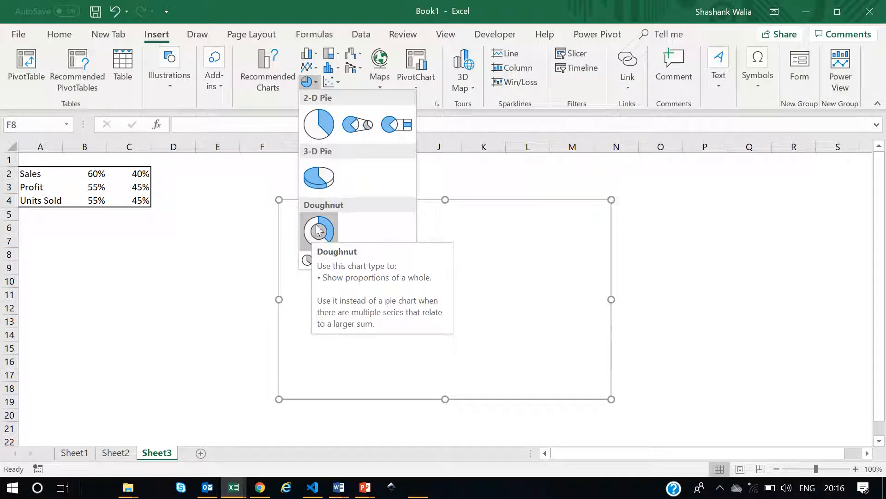
{"action": "left_click", "coordinate": [318, 230]}
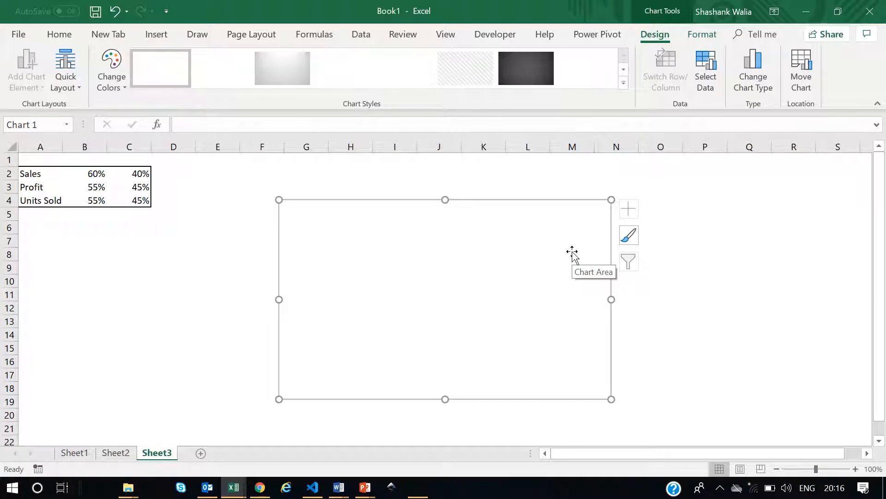
{"action": "mouse_move", "coordinate": [453, 240]}
{"action": "left_mouse_down"}
{"action": "mouse_move", "coordinate": [428, 217]}
{"action": "mouse_move", "coordinate": [433, 223]}
{"action": "left_mouse_up"}
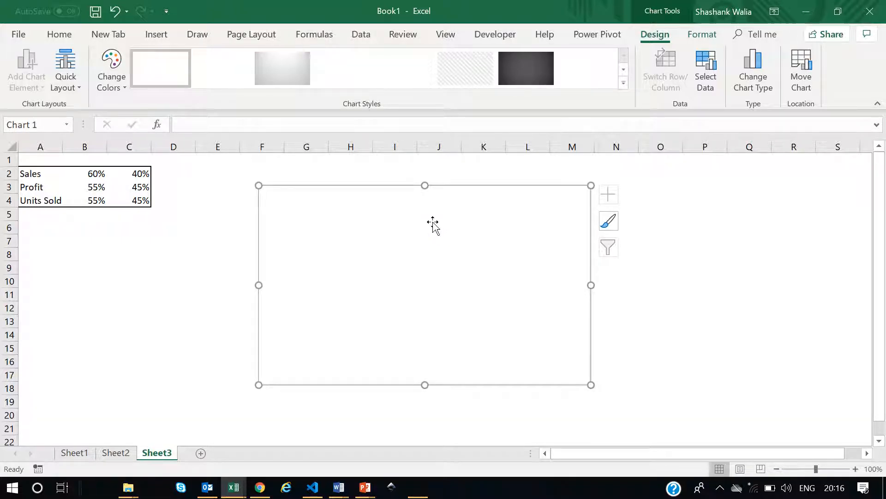
Set the chart's height and width both to 2 cm.
{"action": "left_click", "coordinate": [699, 38]}
{"action": "left_click", "coordinate": [796, 62]}
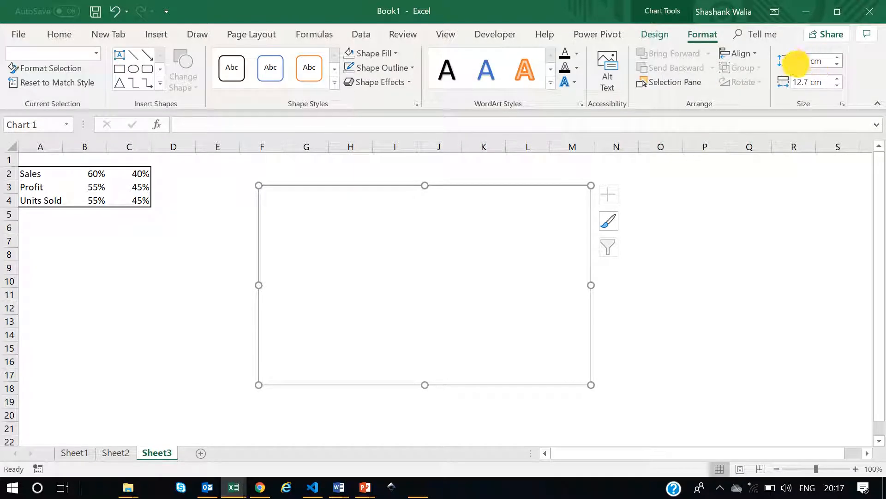
{"action": "type", "text": "2"}
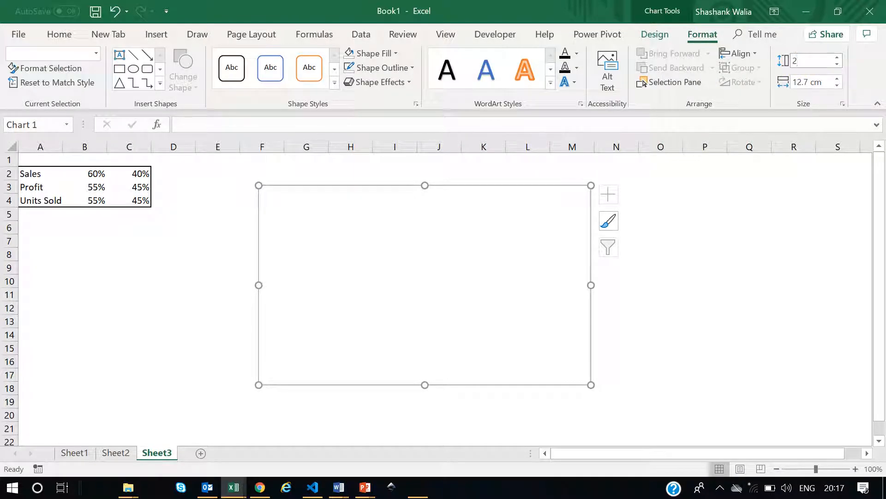
{"action": "left_click", "coordinate": [818, 82]}
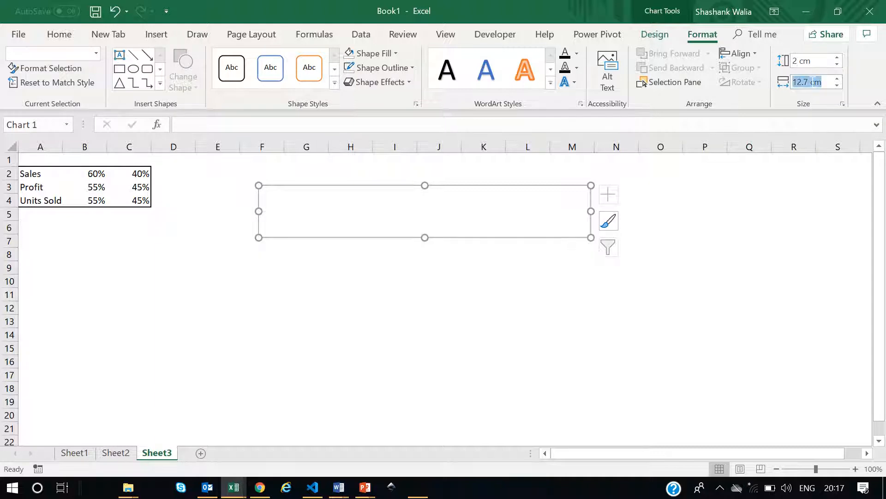
{"action": "type", "text": "2"}
{"action": "key", "text": "Return"}
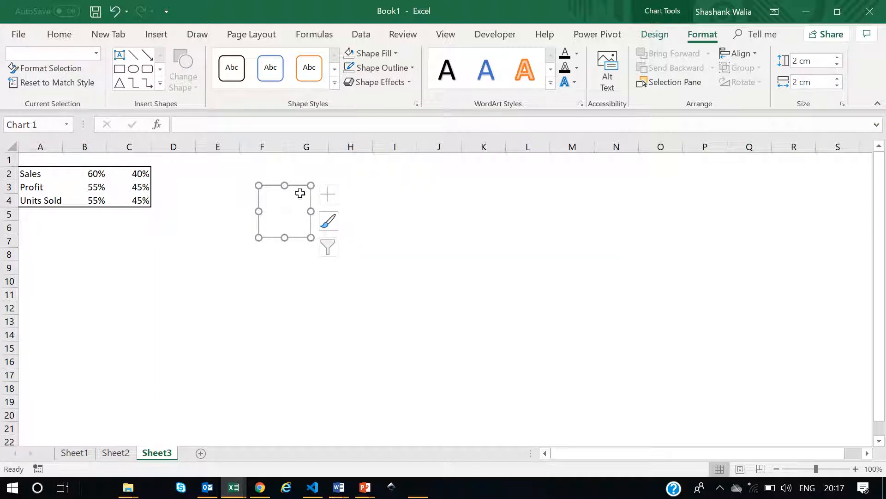
Resize the chart to a height and width of 8 cm each.
{"action": "left_click_drag", "start_coordinate": [309, 236], "coordinate": [463, 366]}
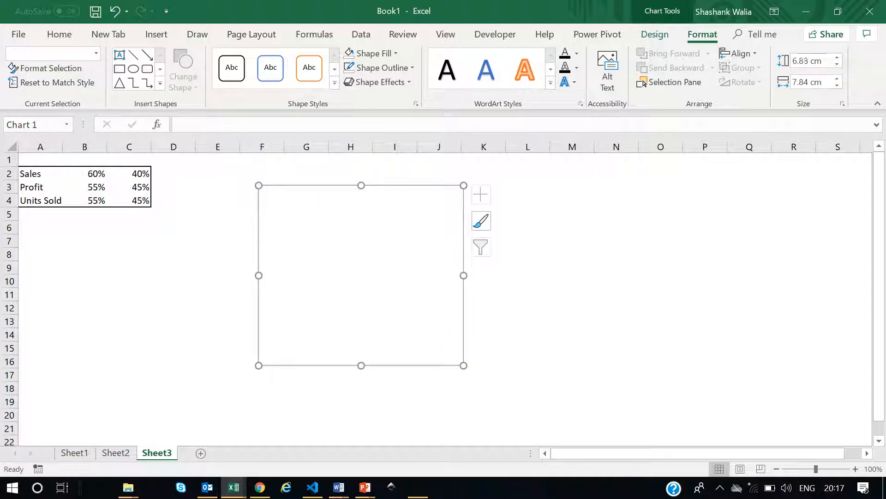
{"action": "triple_click", "coordinate": [804, 60]}
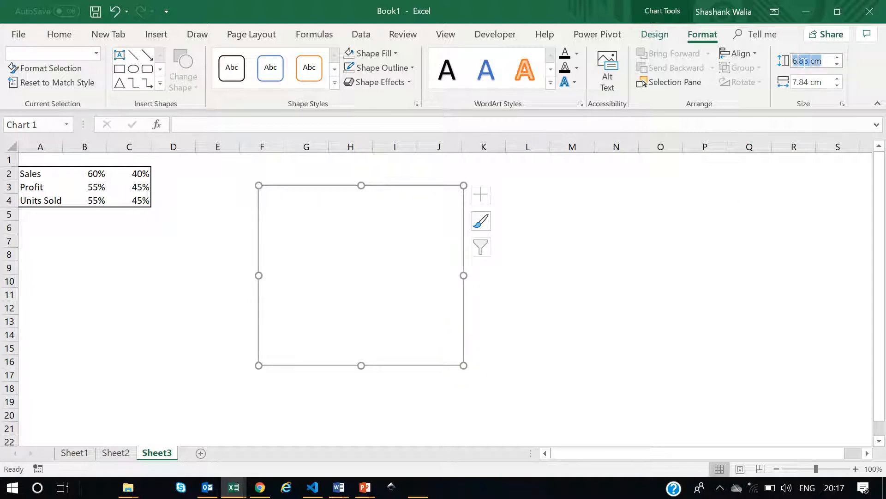
{"action": "type", "text": "8"}
{"action": "key", "text": "Tab"}
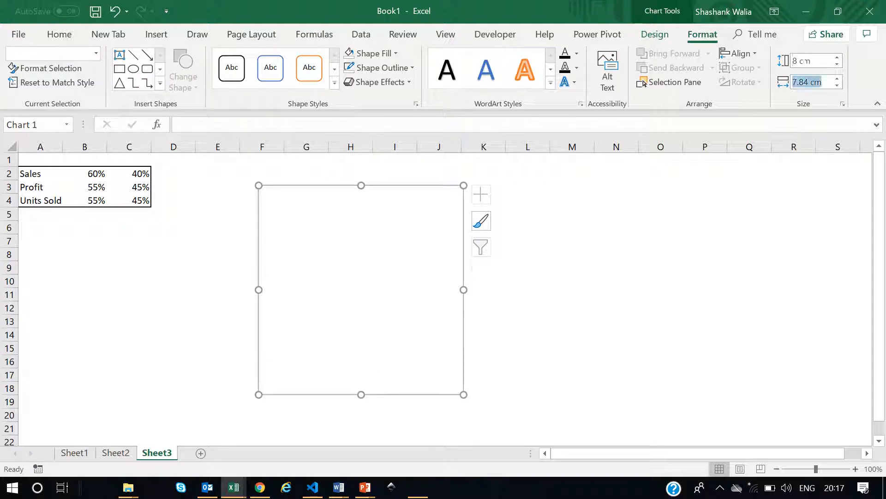
{"action": "type", "text": "8"}
{"action": "key", "text": "Return"}
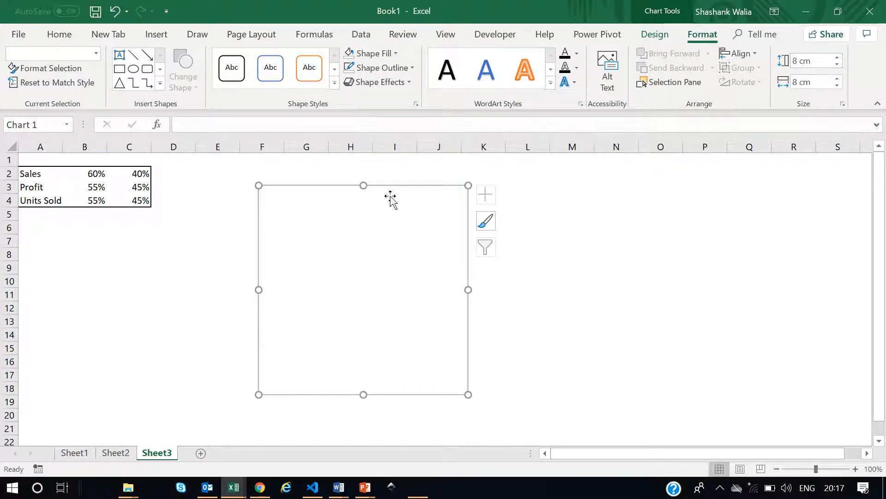
{"action": "left_click", "coordinate": [702, 277]}
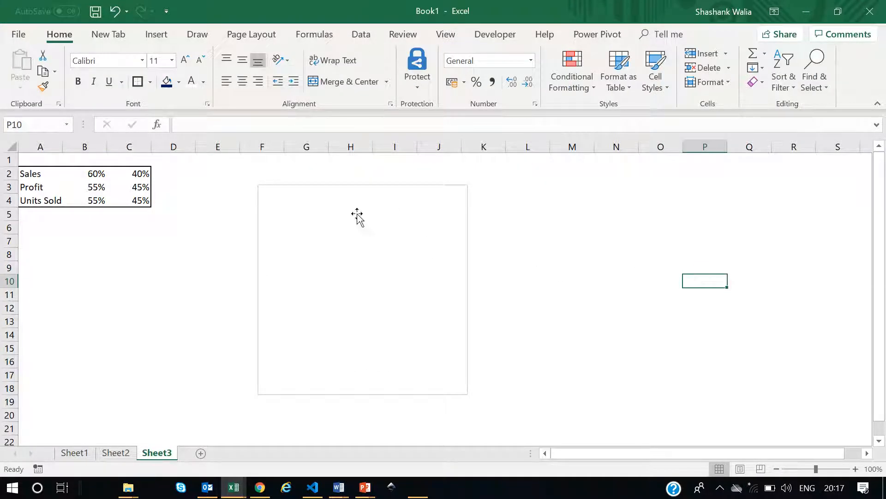
{"action": "left_click", "coordinate": [319, 203]}
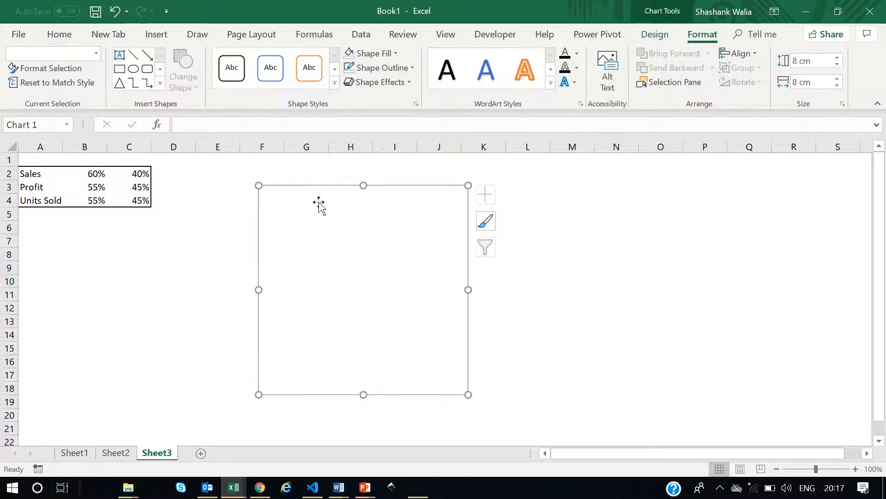
{"action": "left_click", "coordinate": [585, 240]}
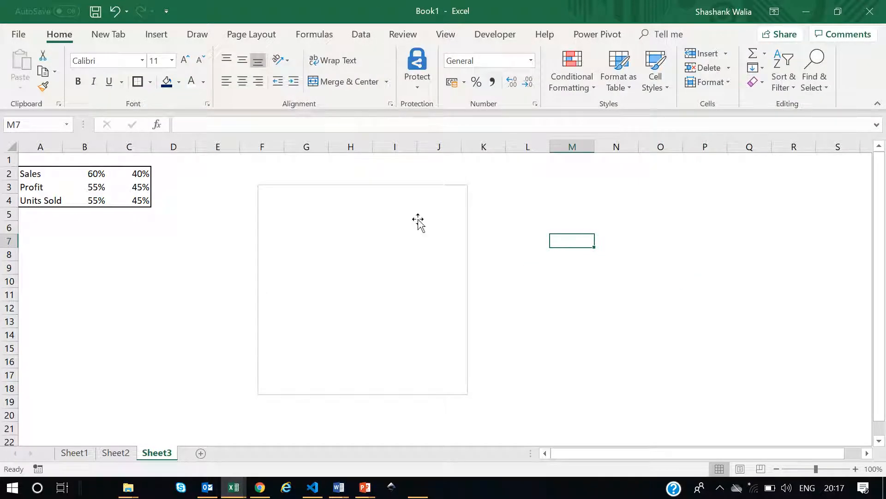
{"action": "left_click", "coordinate": [324, 189]}
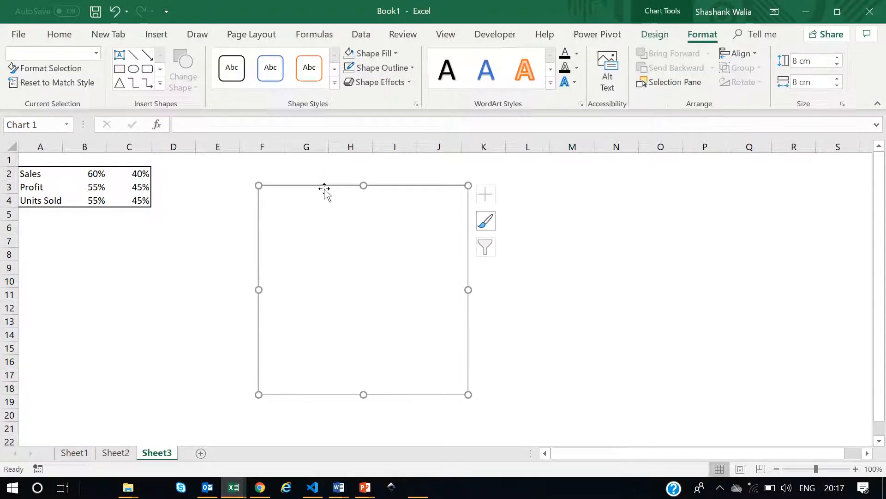
Add a data series of twenty 1 values to the blank doughnut chart and nudge the chart slightly up and right.
{"action": "right_click", "coordinate": [341, 234]}
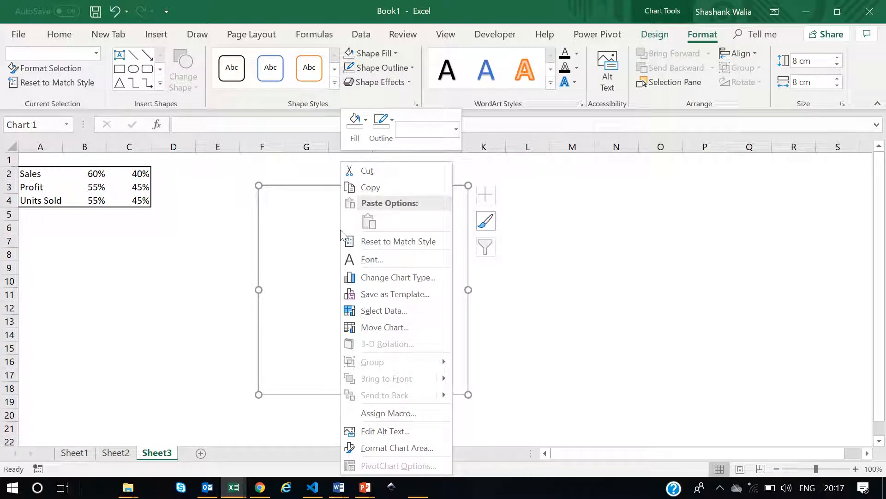
{"action": "left_click", "coordinate": [383, 312]}
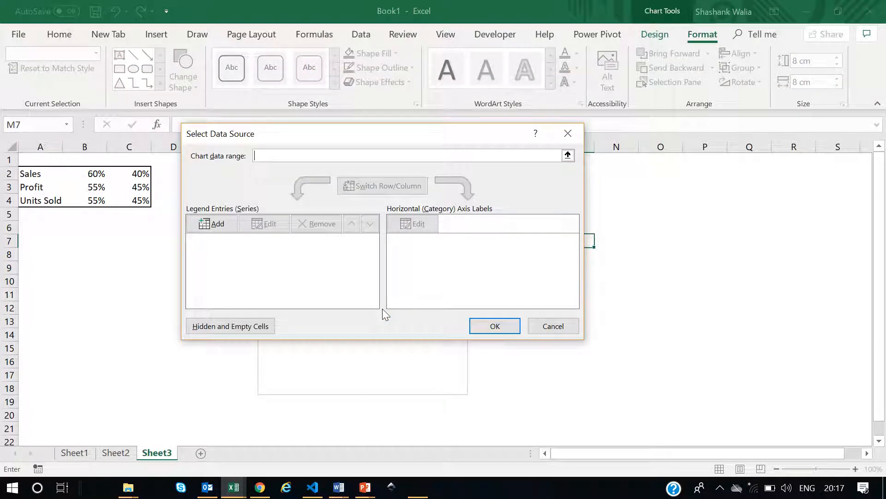
{"action": "left_click", "coordinate": [213, 227]}
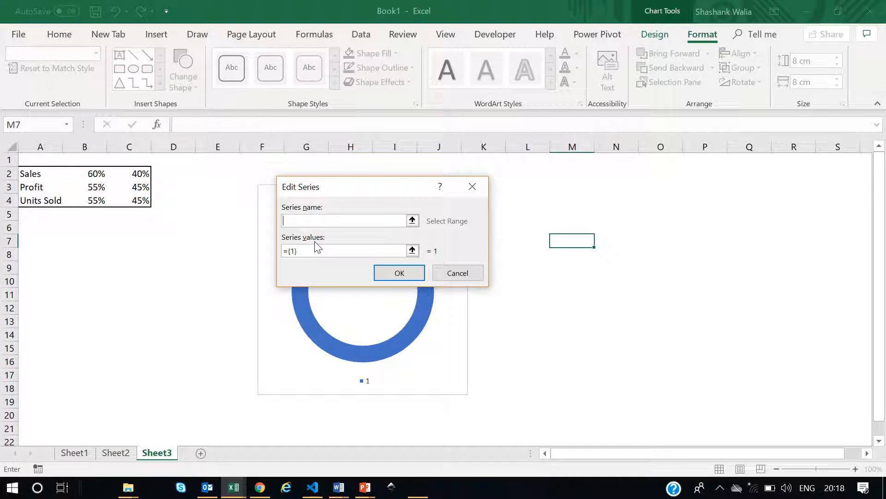
{"action": "left_click", "coordinate": [296, 251]}
{"action": "type", "text": ","}
{"action": "type", "text": "1,1,1,1,1,1,1,1,1,1,1,1,1,1,1,"}
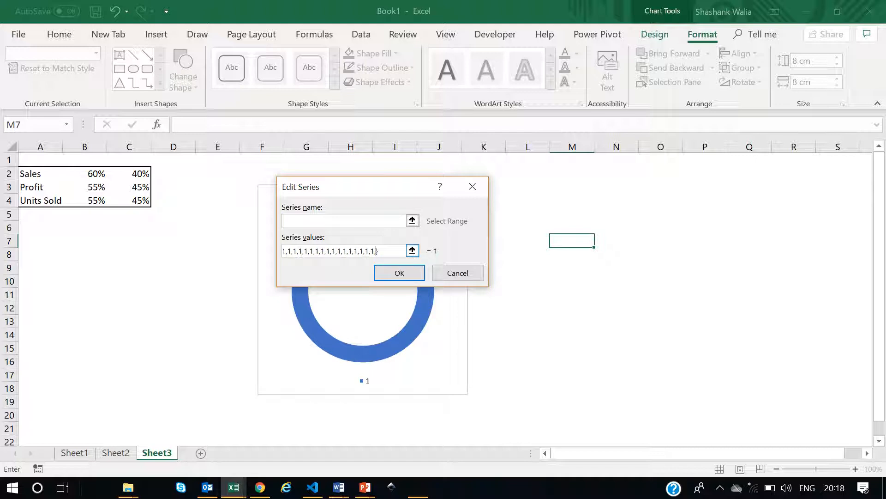
{"action": "left_click", "coordinate": [396, 271]}
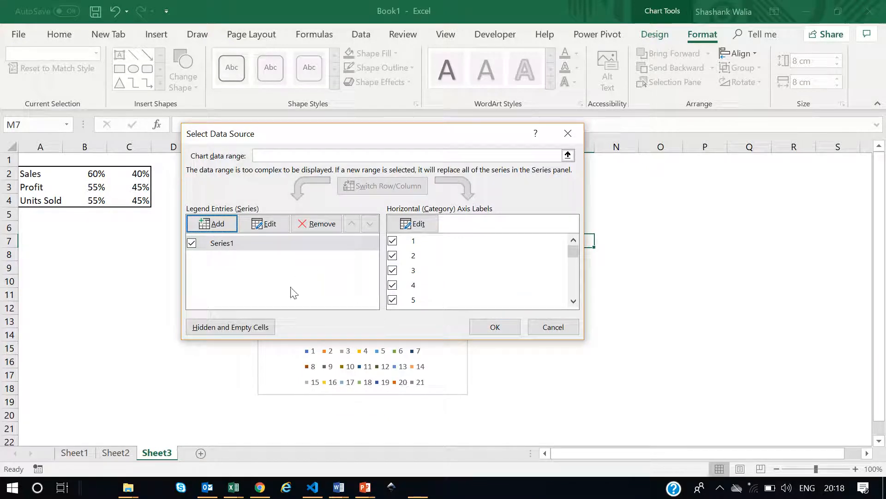
{"action": "left_click", "coordinate": [272, 225]}
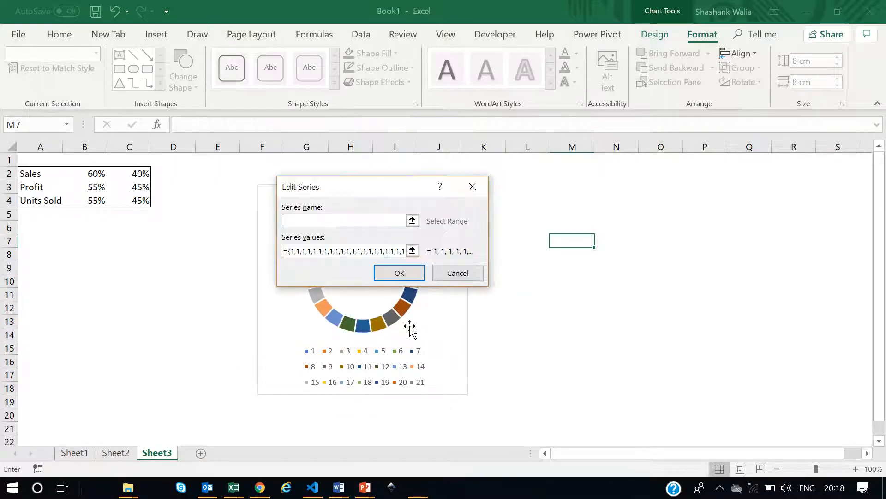
{"action": "left_click", "coordinate": [395, 251]}
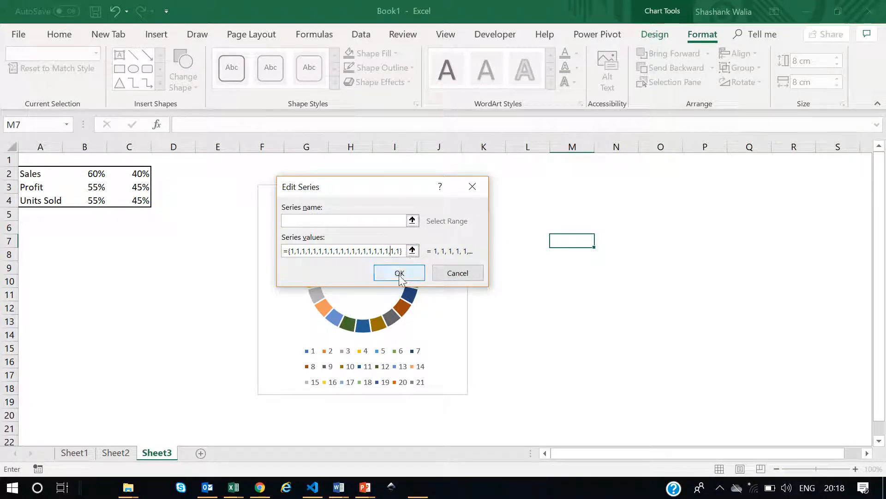
{"action": "left_click", "coordinate": [399, 273]}
{"action": "left_click", "coordinate": [495, 326]}
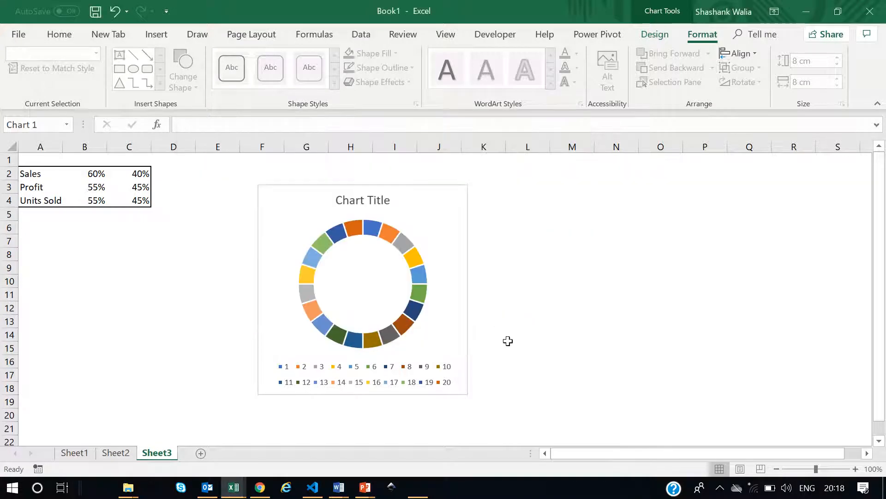
{"action": "left_click_drag", "start_coordinate": [421, 181], "coordinate": [439, 174]}
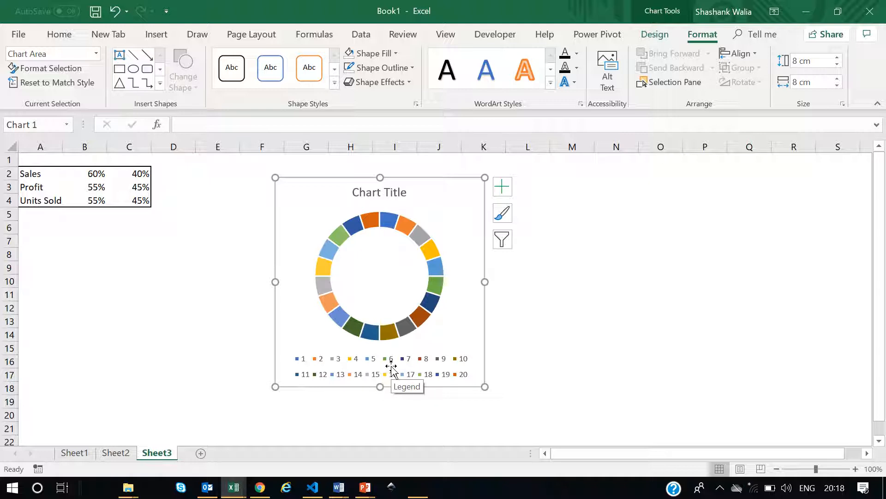
{"action": "left_click", "coordinate": [353, 363]}
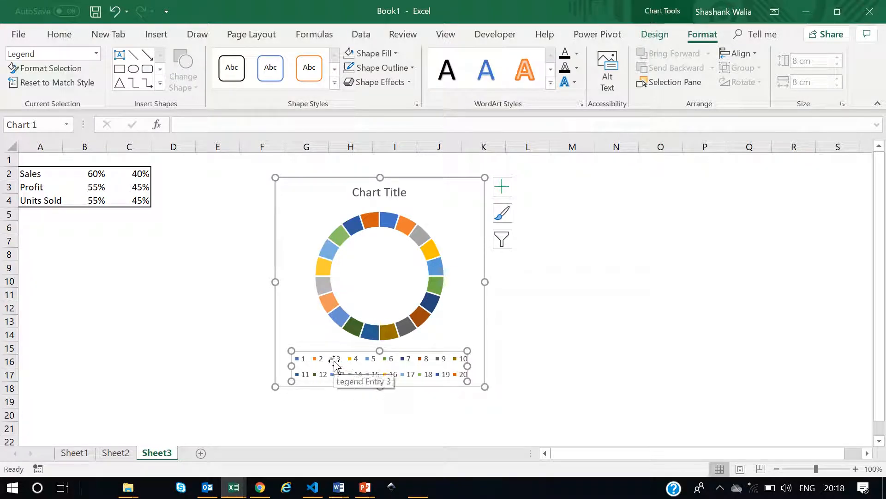
{"action": "key", "text": "Delete"}
{"action": "key", "text": "ctrl+z"}
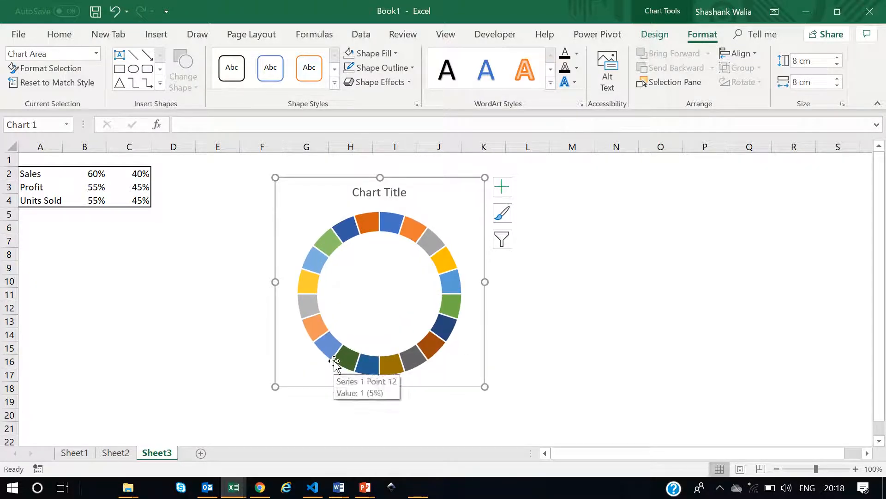
Hide the chart's legend and chart title using the chart elements options.
{"action": "left_click", "coordinate": [499, 191]}
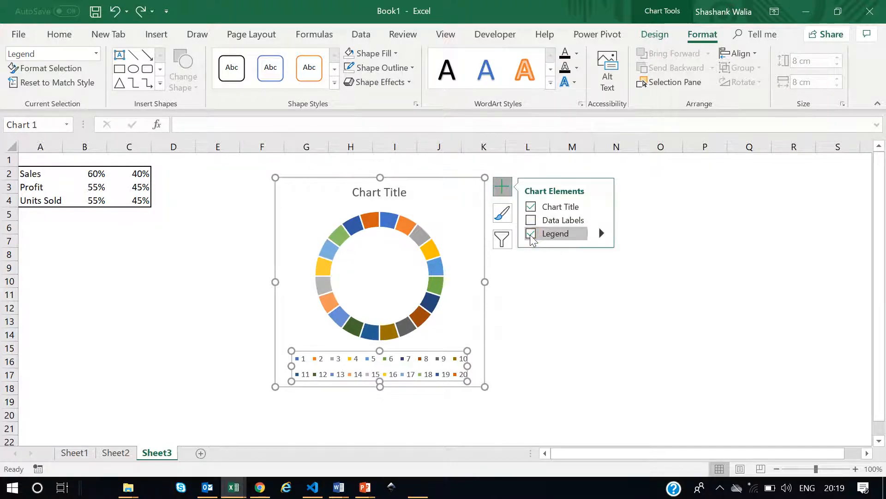
{"action": "left_click", "coordinate": [530, 233]}
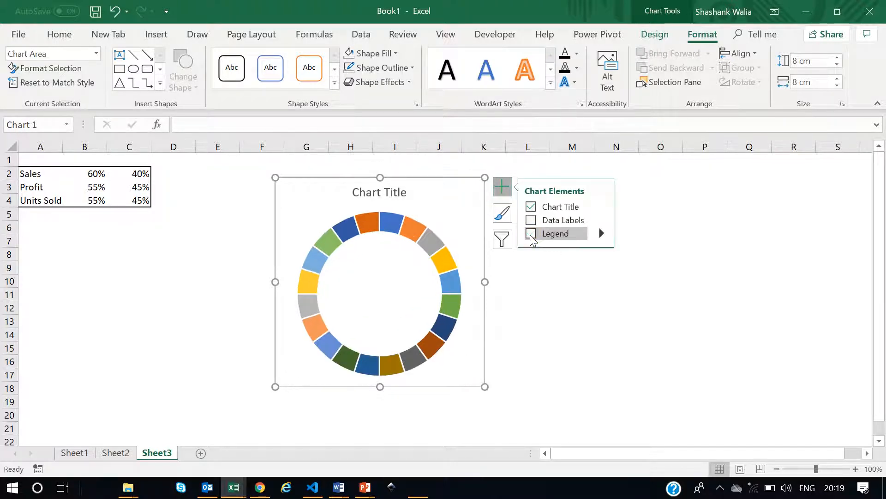
{"action": "left_click", "coordinate": [365, 193]}
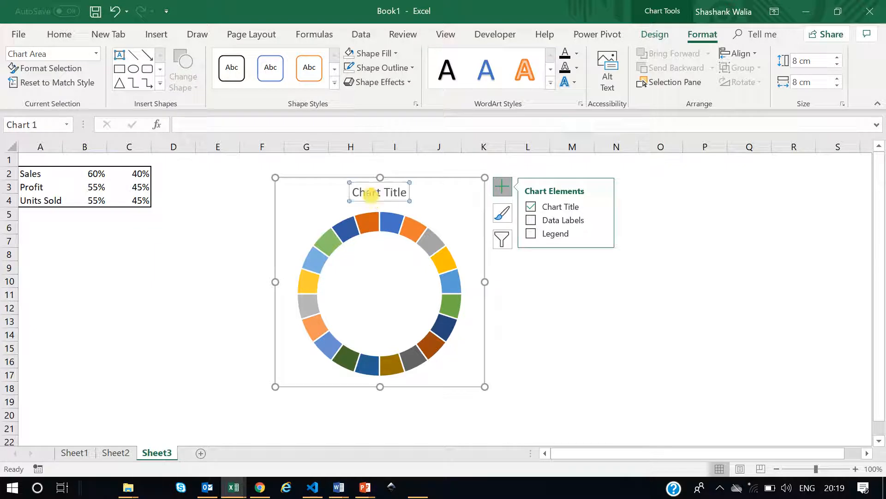
{"action": "left_click", "coordinate": [531, 206]}
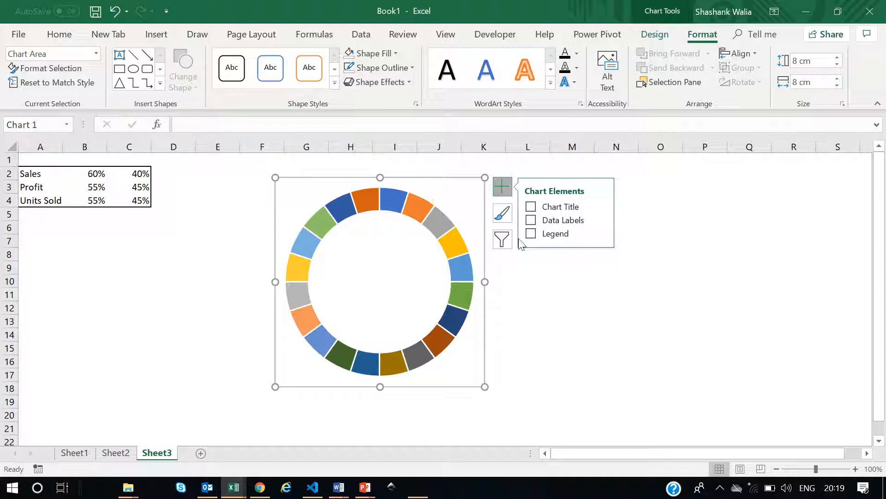
Set the doughnut series' hole size to 65%.
{"action": "left_click", "coordinate": [573, 290]}
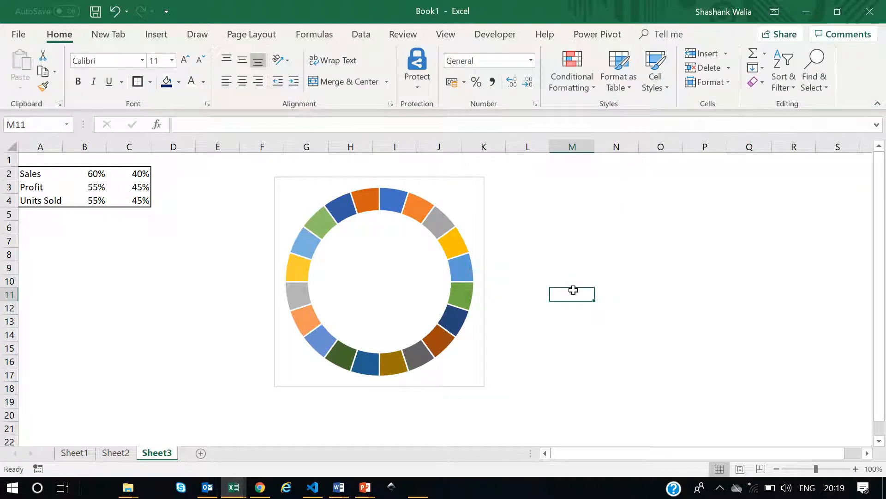
{"action": "left_click", "coordinate": [374, 203]}
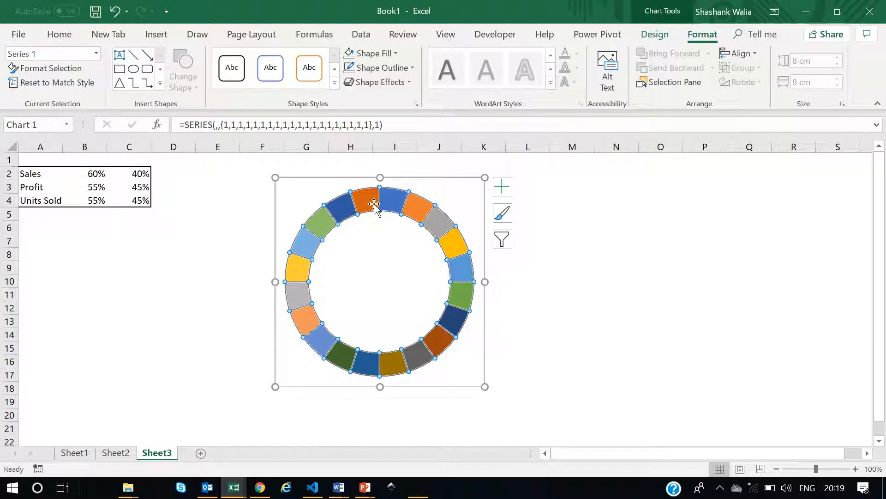
{"action": "left_click", "coordinate": [632, 253]}
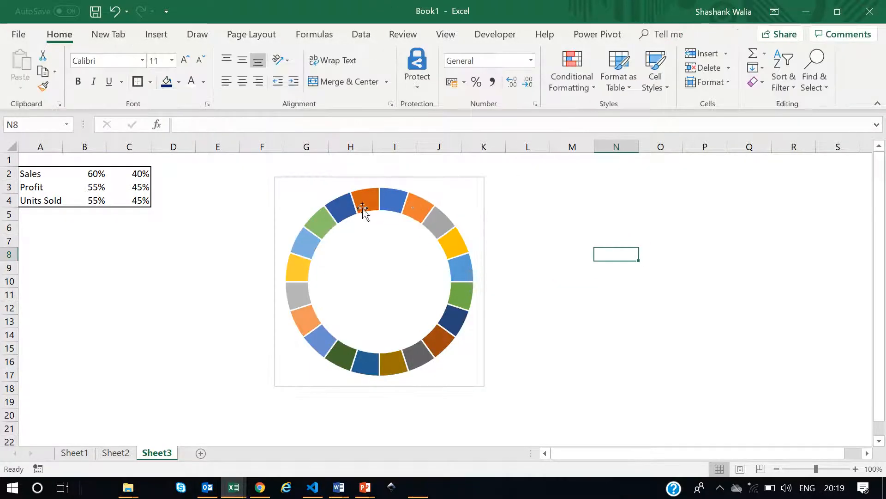
{"action": "left_click", "coordinate": [459, 180]}
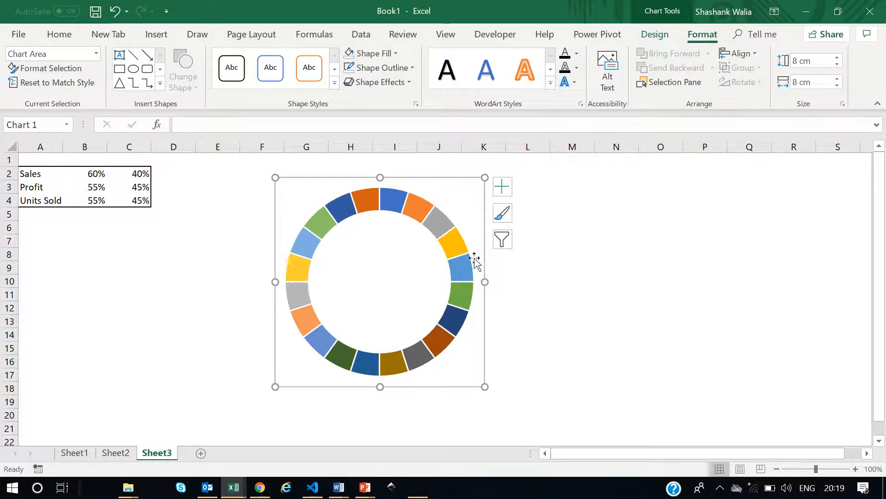
{"action": "left_click", "coordinate": [387, 199]}
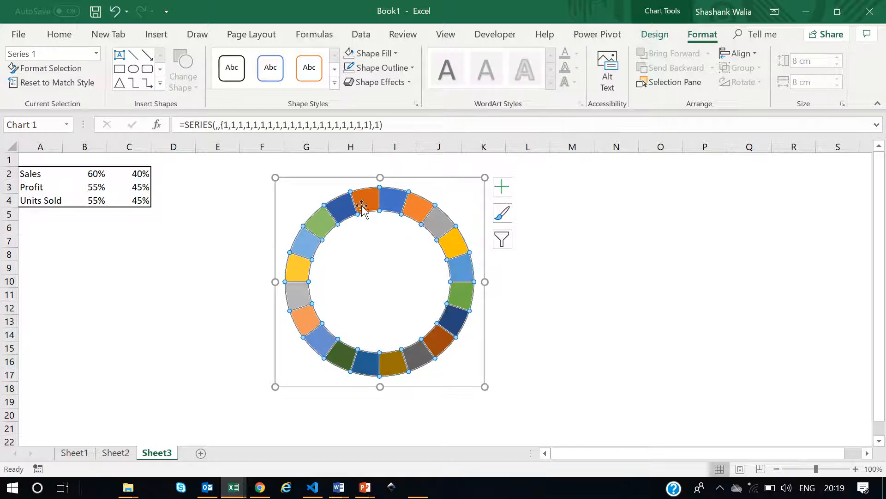
{"action": "right_click", "coordinate": [372, 202]}
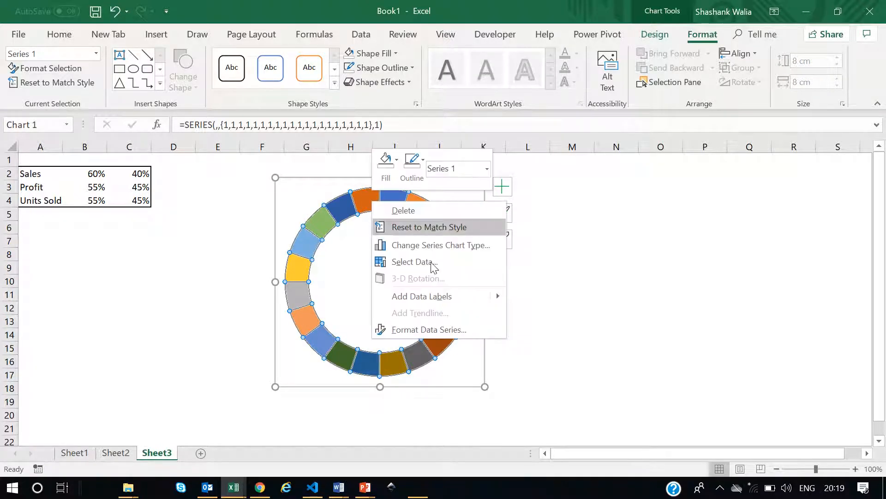
{"action": "left_click", "coordinate": [425, 329]}
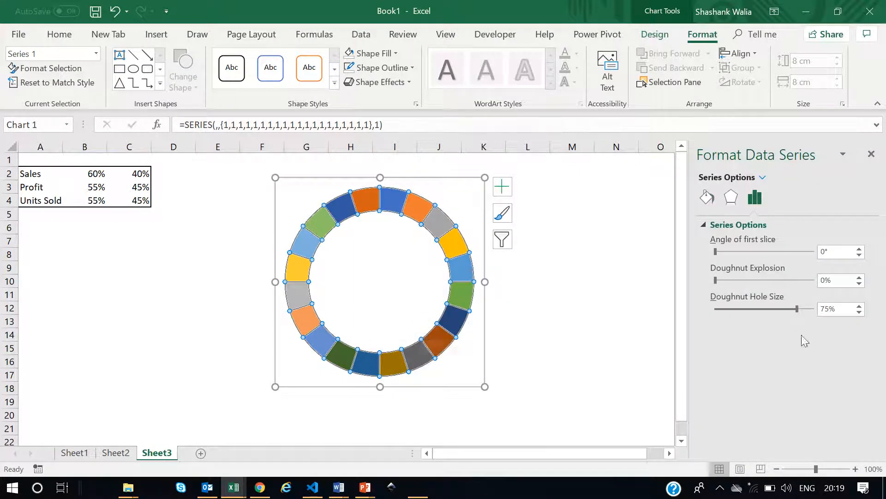
{"action": "left_click", "coordinate": [844, 308]}
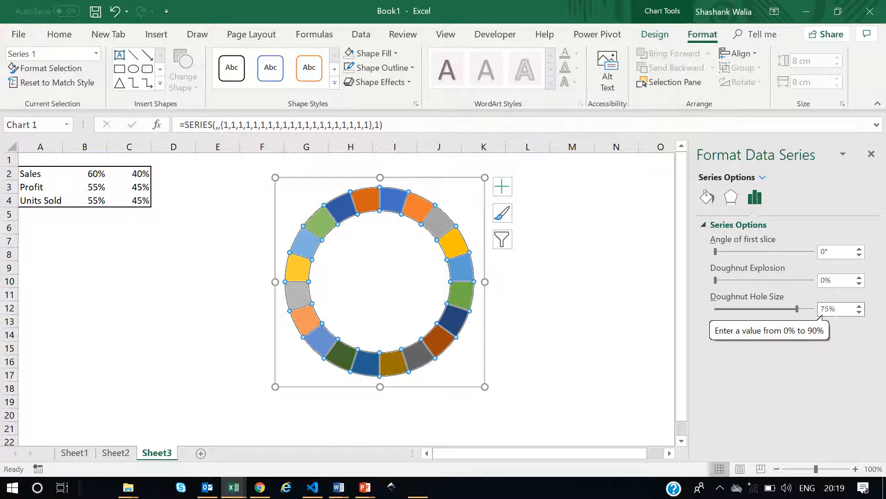
{"action": "key", "text": "BackSpace"}
{"action": "type", "text": "6"}
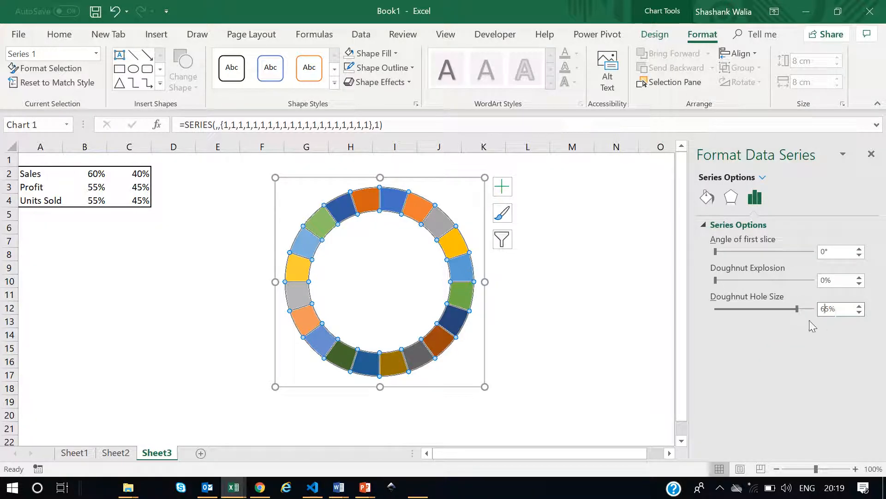
{"action": "key", "text": "Return"}
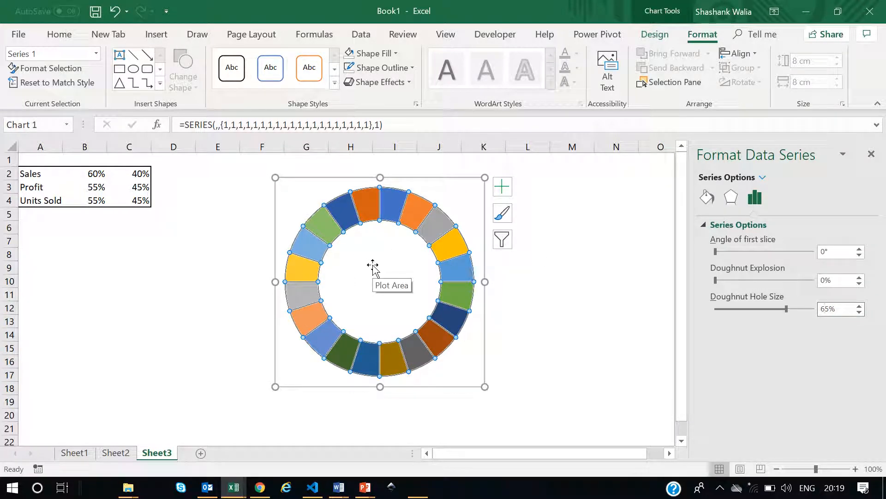
Give the doughnut series a solid fill in a dark orange theme color.
{"action": "left_click", "coordinate": [707, 198]}
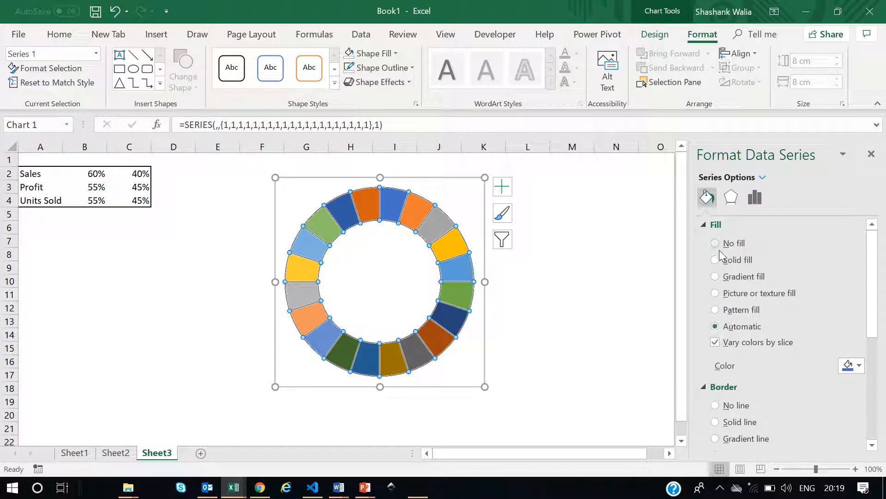
{"action": "left_click", "coordinate": [721, 260]}
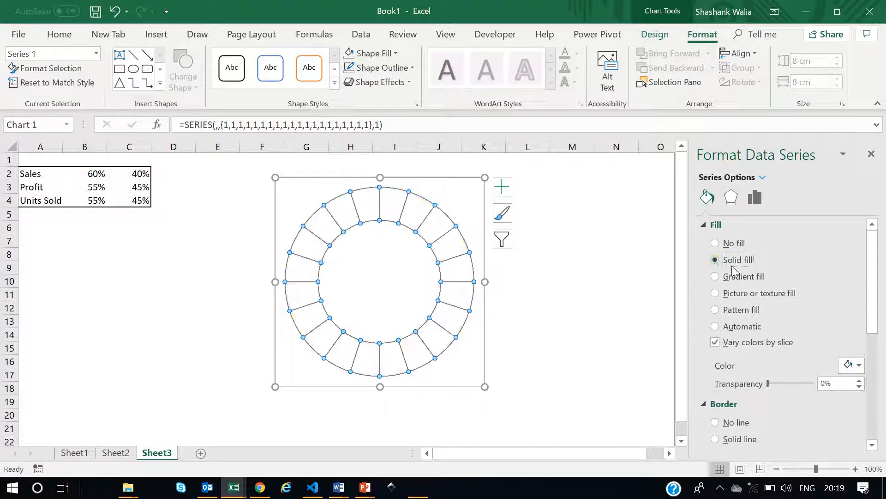
{"action": "left_click", "coordinate": [857, 366]}
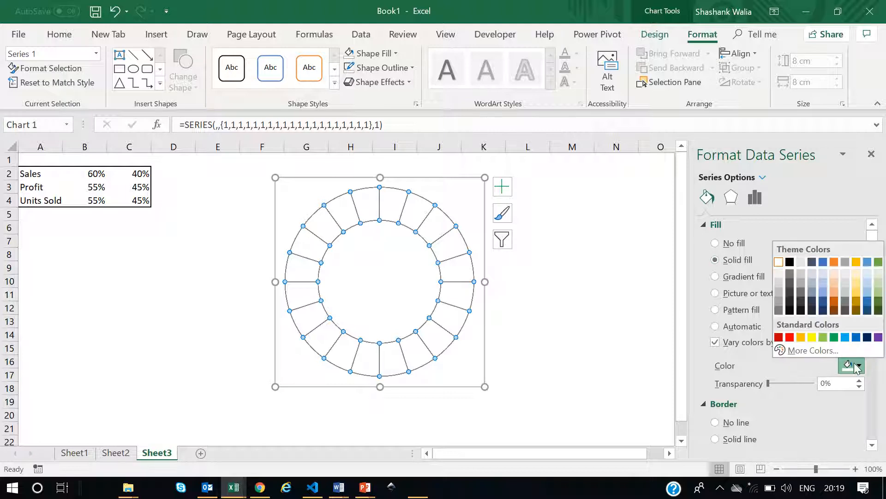
{"action": "left_click", "coordinate": [832, 299]}
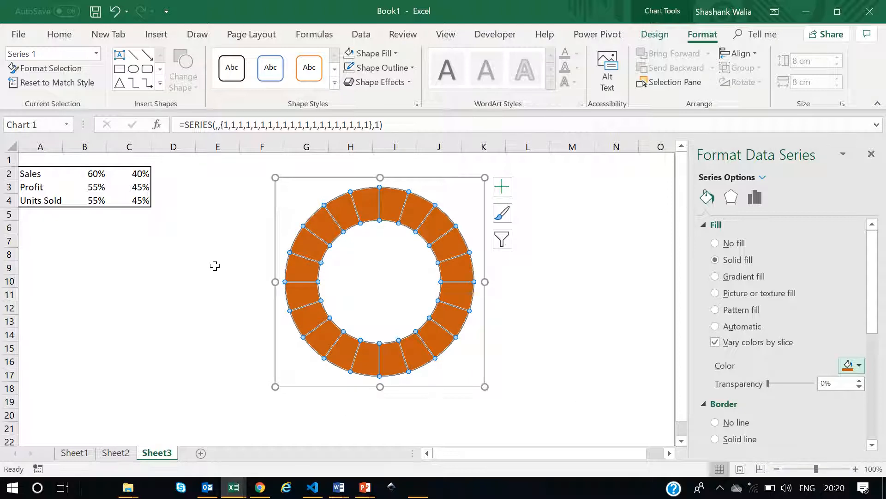
Remove the chart area's outline and background fill so only the doughnut remains.
{"action": "left_click", "coordinate": [596, 267]}
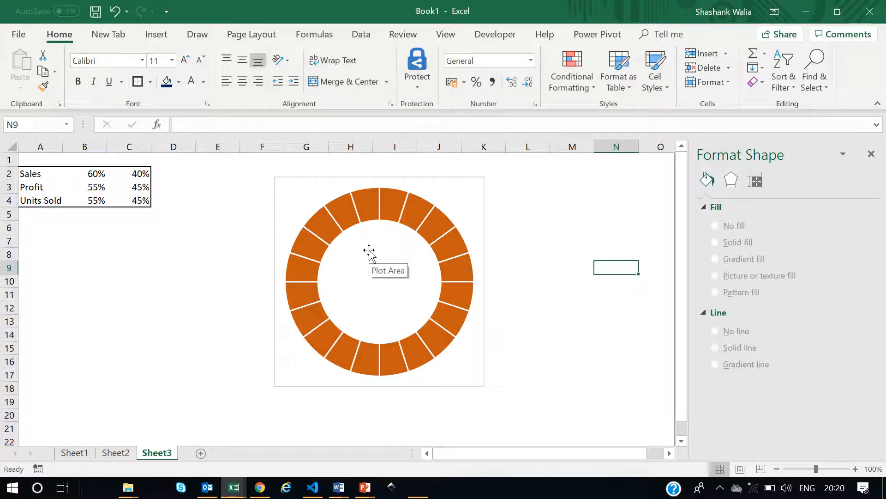
{"action": "left_click", "coordinate": [291, 184]}
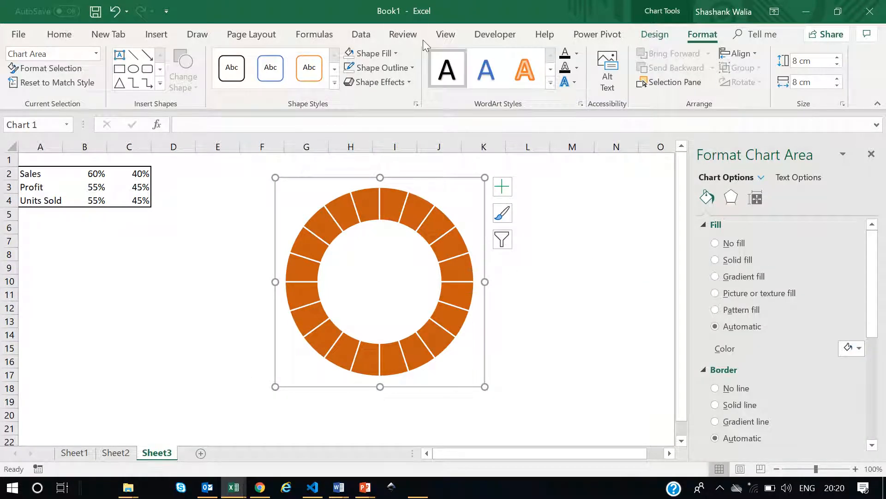
{"action": "left_click", "coordinate": [411, 69]}
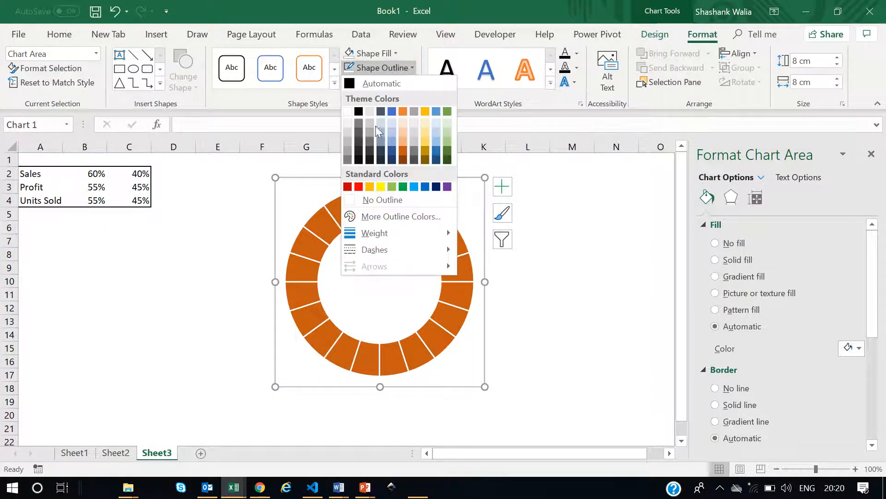
{"action": "left_click", "coordinate": [347, 204]}
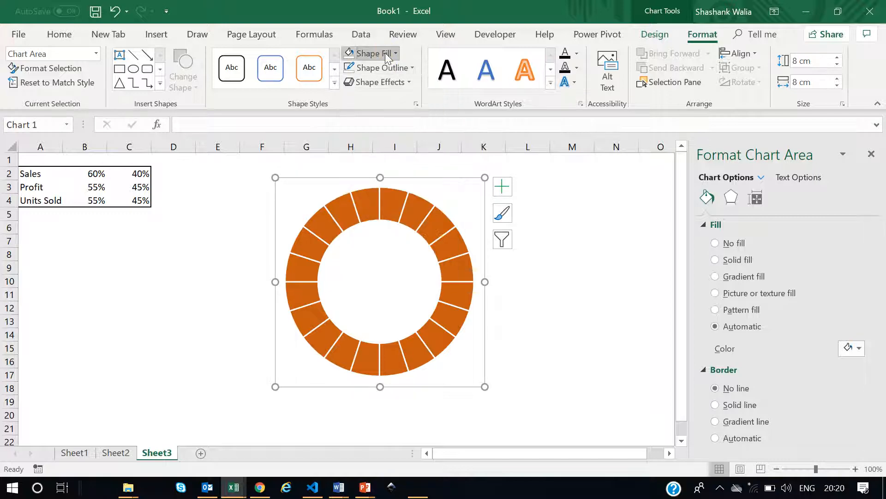
{"action": "left_click", "coordinate": [390, 54]}
{"action": "left_click", "coordinate": [352, 185]}
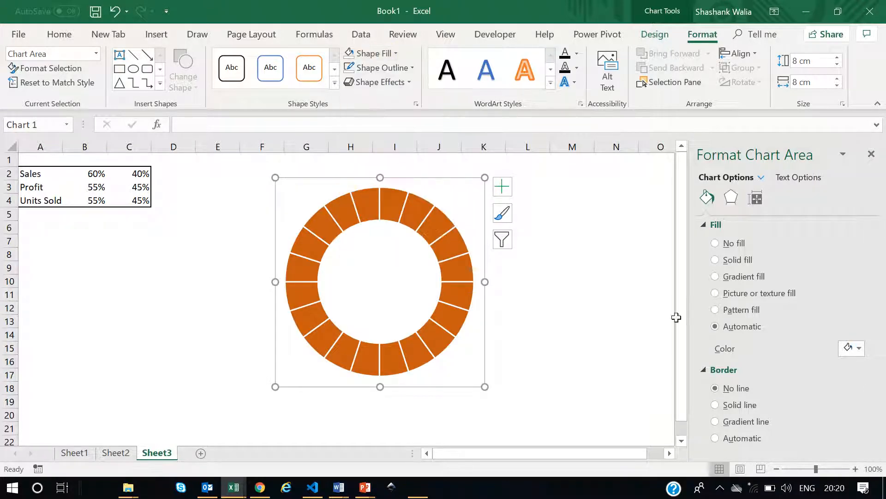
{"action": "left_click", "coordinate": [610, 281]}
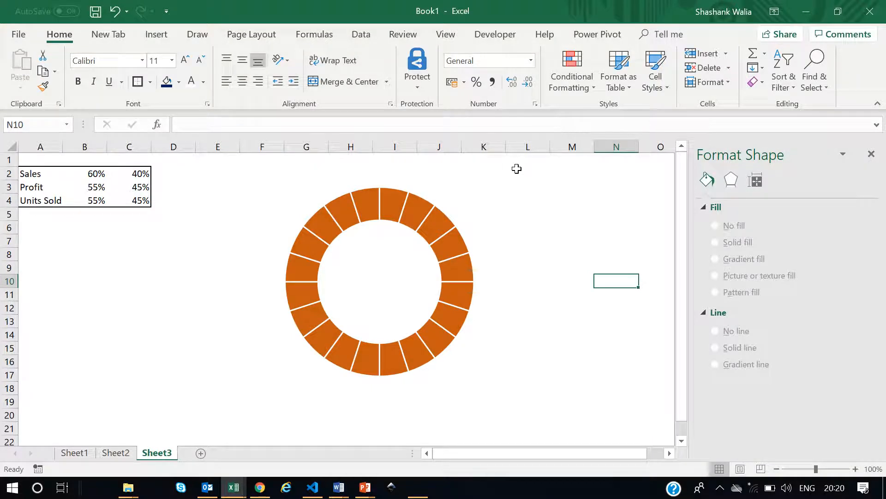
{"action": "left_click", "coordinate": [397, 204]}
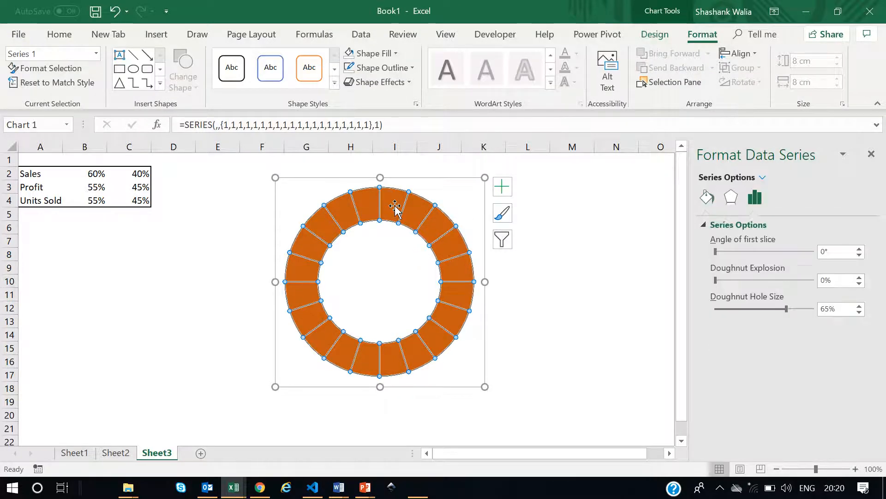
{"action": "right_click", "coordinate": [396, 203]}
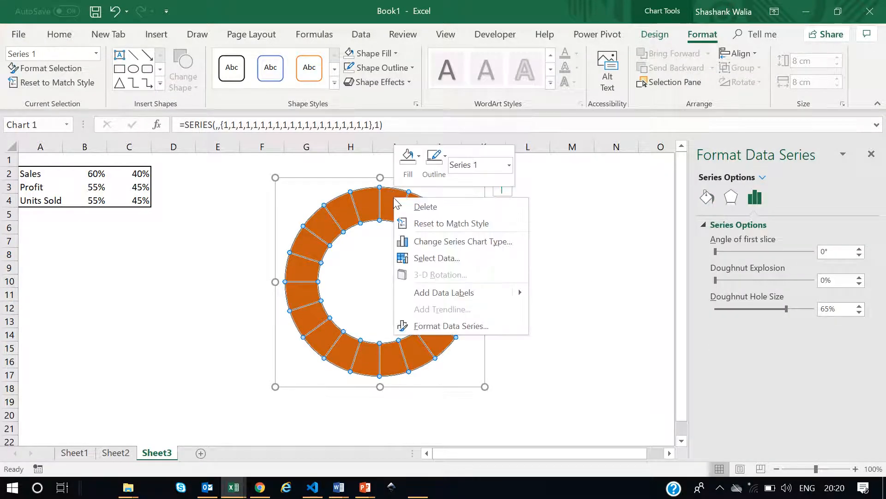
{"action": "left_click", "coordinate": [438, 259]}
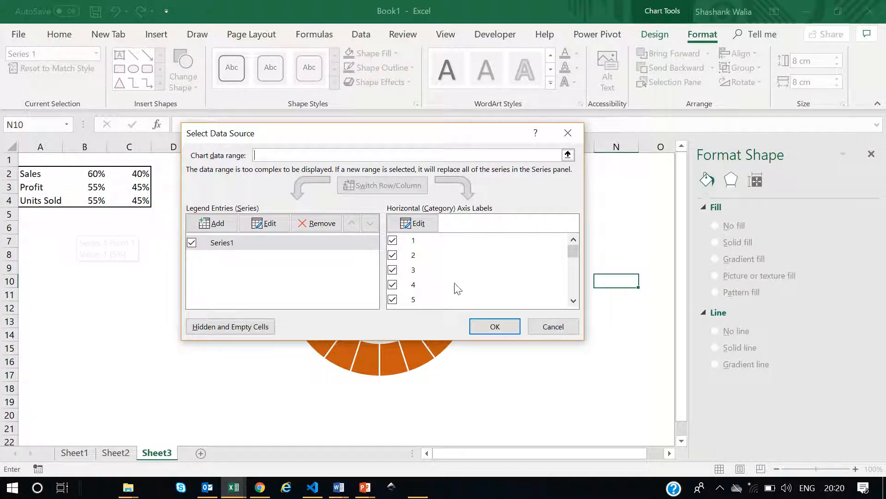
{"action": "left_click", "coordinate": [547, 333]}
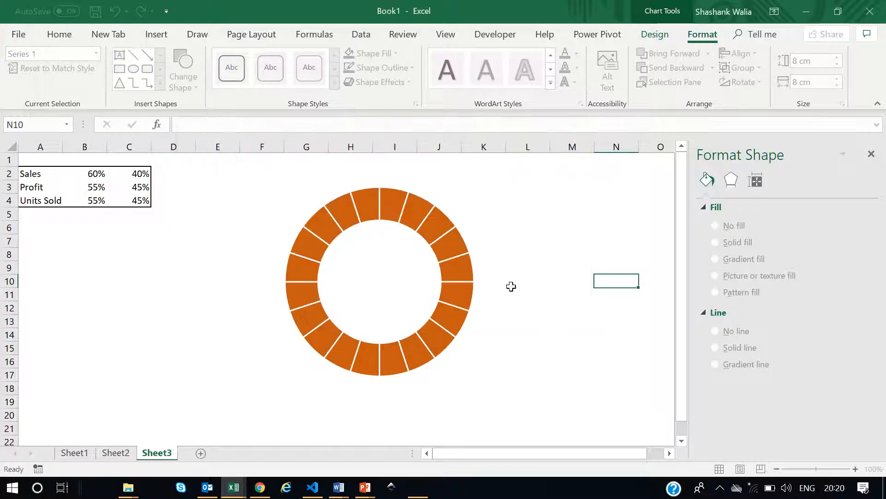
Duplicate the doughnut chart twice and line the copies up to the right of the original.
{"action": "left_click", "coordinate": [445, 189]}
{"action": "left_click", "coordinate": [447, 184]}
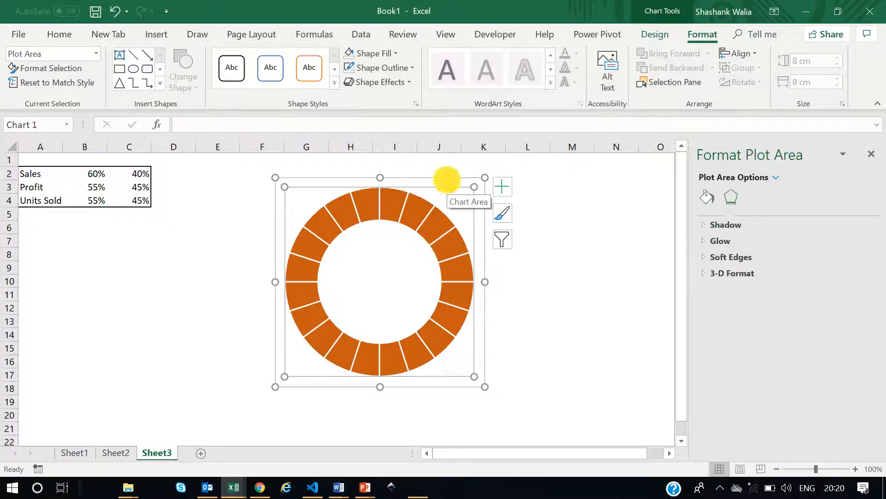
{"action": "left_click", "coordinate": [448, 184]}
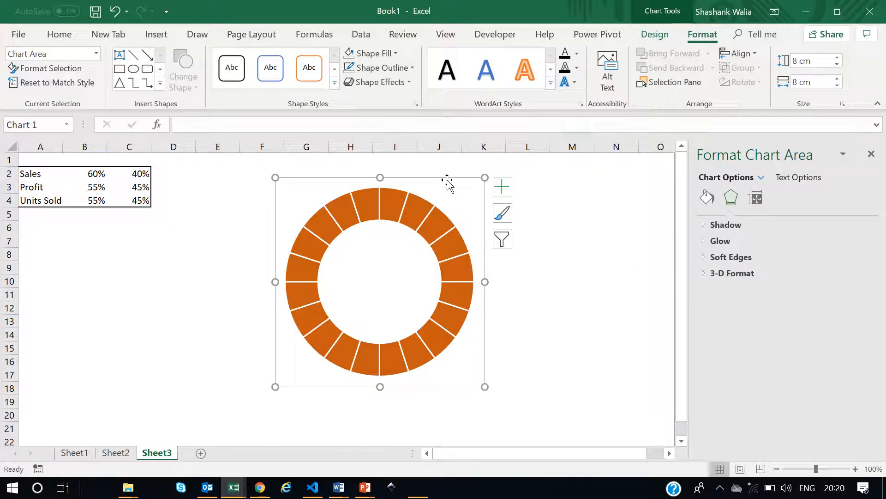
{"action": "key", "text": "ctrl+c"}
{"action": "key", "text": "ctrl+v"}
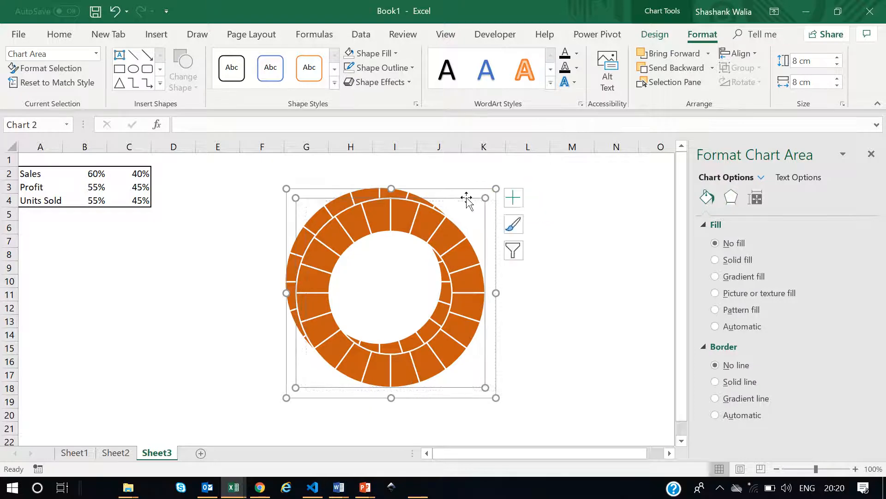
{"action": "left_click", "coordinate": [466, 197]}
{"action": "left_click_drag", "start_coordinate": [450, 189], "coordinate": [646, 184]}
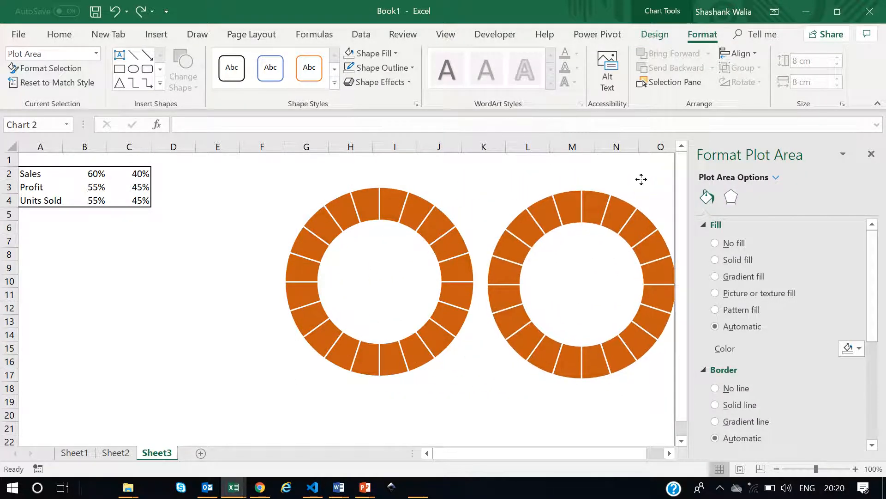
{"action": "left_click", "coordinate": [642, 182]}
{"action": "left_click", "coordinate": [410, 218]}
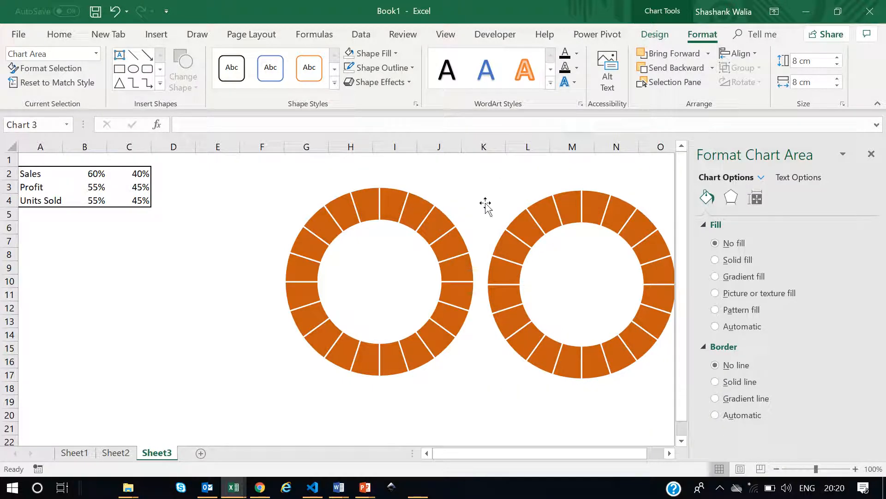
{"action": "left_click_drag", "start_coordinate": [535, 454], "coordinate": [594, 450]}
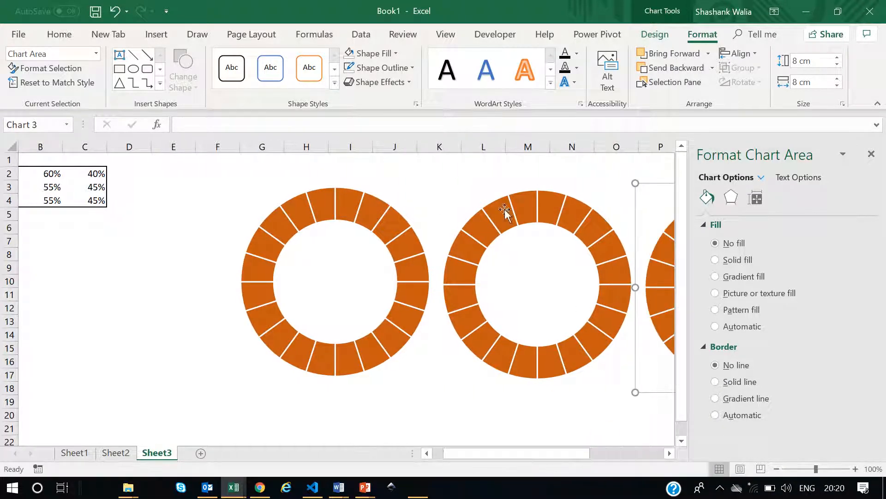
{"action": "left_click_drag", "start_coordinate": [573, 280], "coordinate": [369, 192]}
{"action": "key", "text": "Delete"}
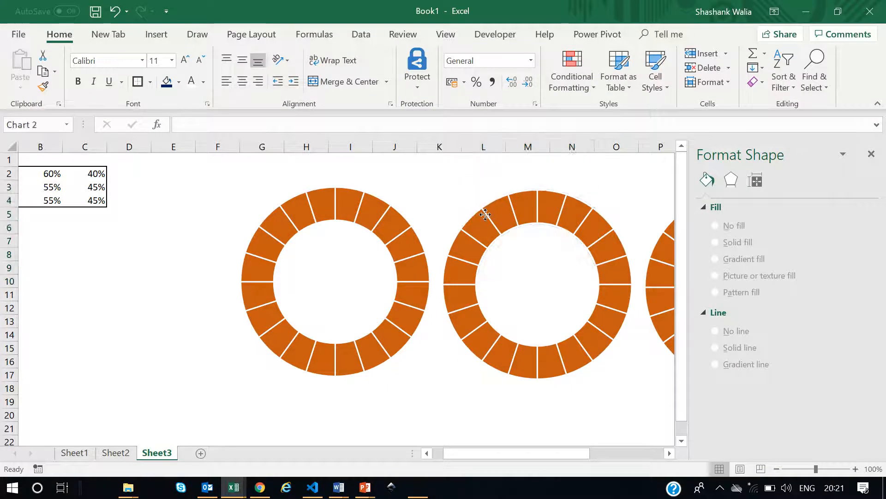
Select all three doughnut charts together and set their height and width to 5 cm.
{"action": "left_click", "coordinate": [485, 217]}
{"action": "left_click", "coordinate": [461, 181]}
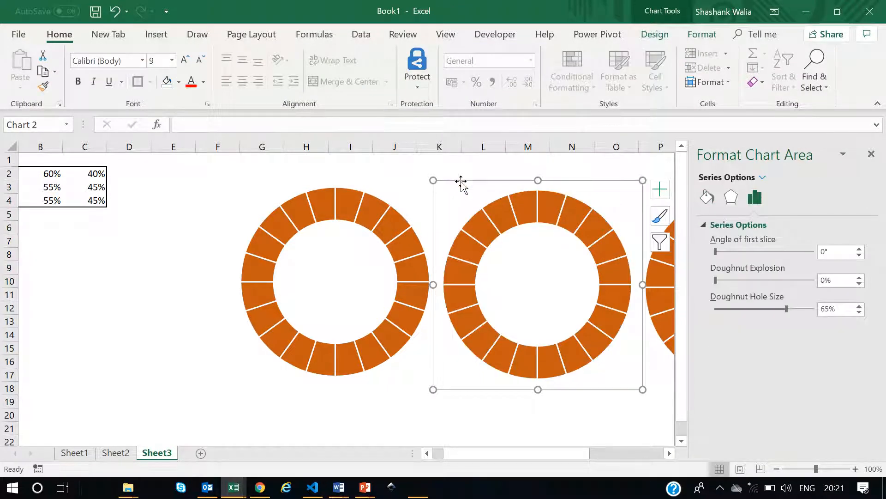
{"action": "left_click", "coordinate": [352, 184], "text": "ctrl"}
{"action": "left_click", "coordinate": [668, 454]}
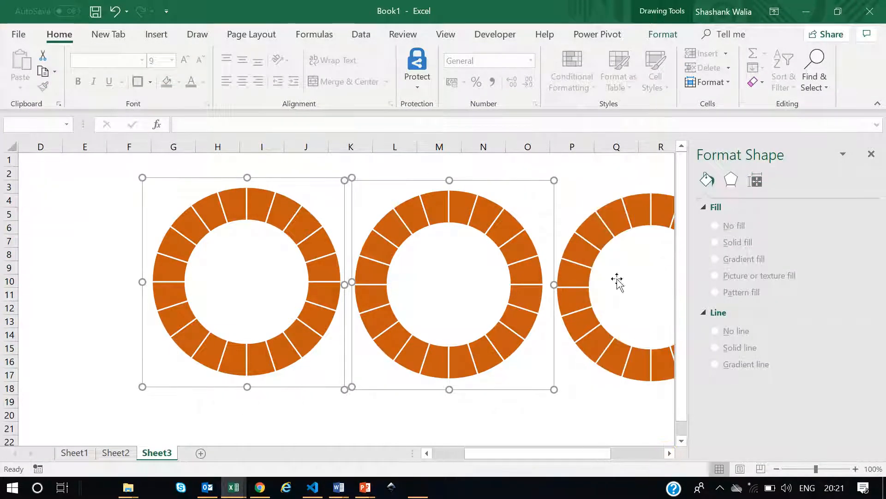
{"action": "left_click", "coordinate": [594, 199], "text": "ctrl"}
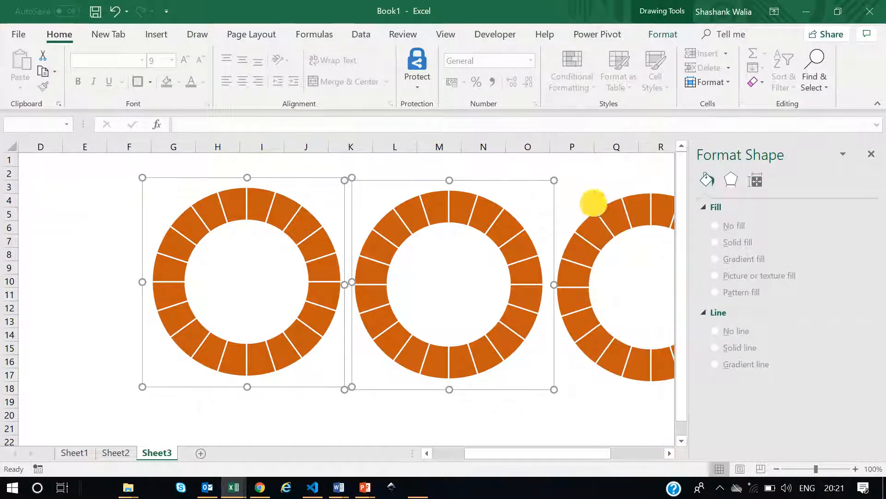
{"action": "left_click", "coordinate": [663, 34]}
{"action": "double_click", "coordinate": [806, 61]}
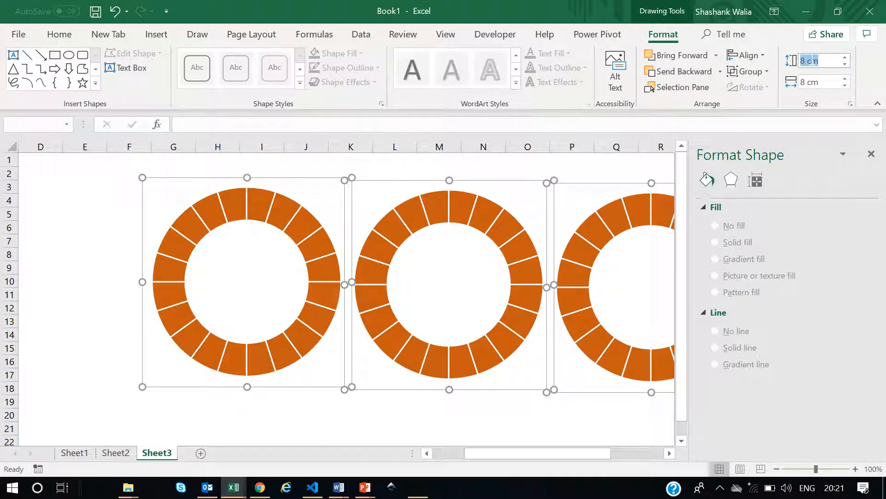
{"action": "type", "text": "5"}
{"action": "key", "text": "Tab"}
{"action": "type", "text": "5"}
{"action": "key", "text": "Return"}
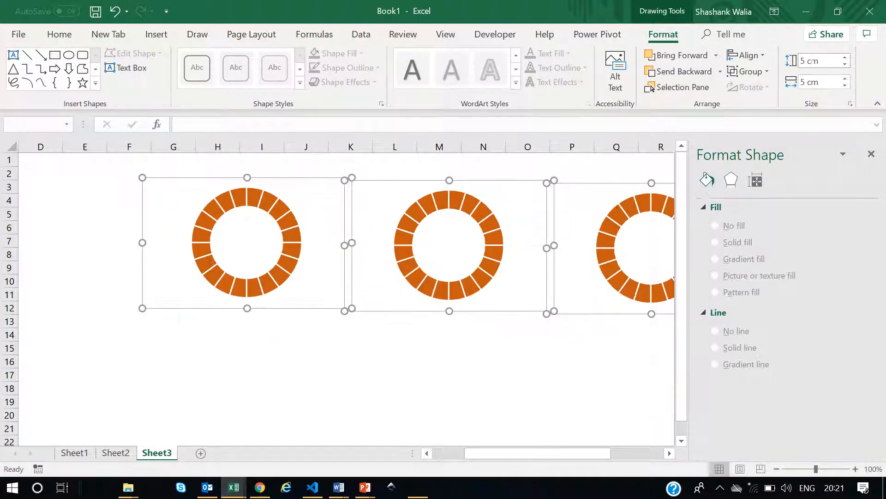
Arrange the three charts in a triangle: one upper centre, one lower left, one lower right.
{"action": "left_click", "coordinate": [528, 361]}
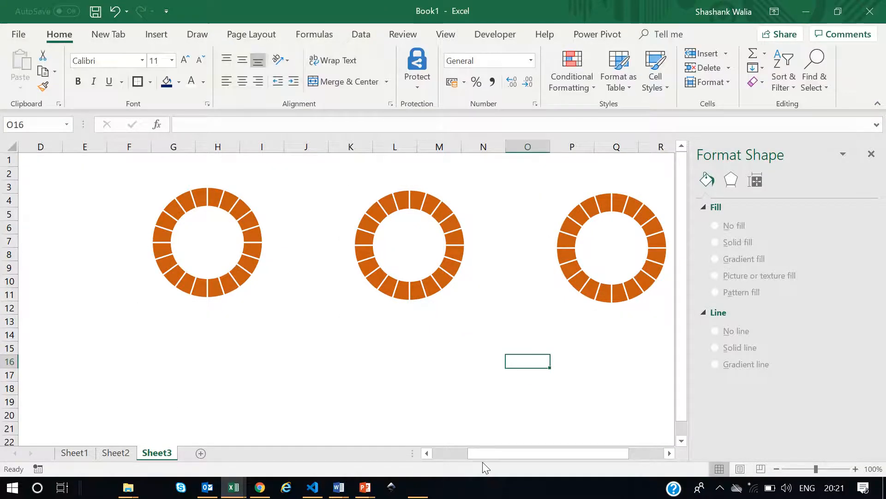
{"action": "left_click_drag", "start_coordinate": [492, 453], "coordinate": [445, 454]}
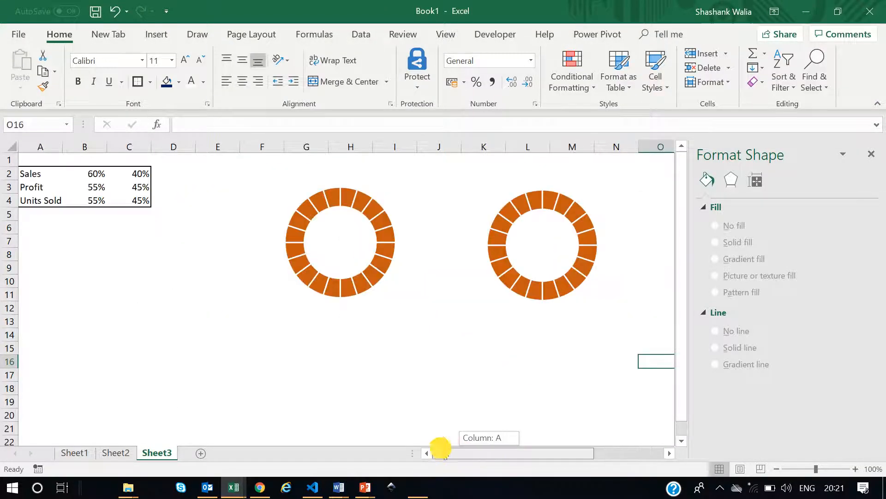
{"action": "left_click", "coordinate": [537, 180]}
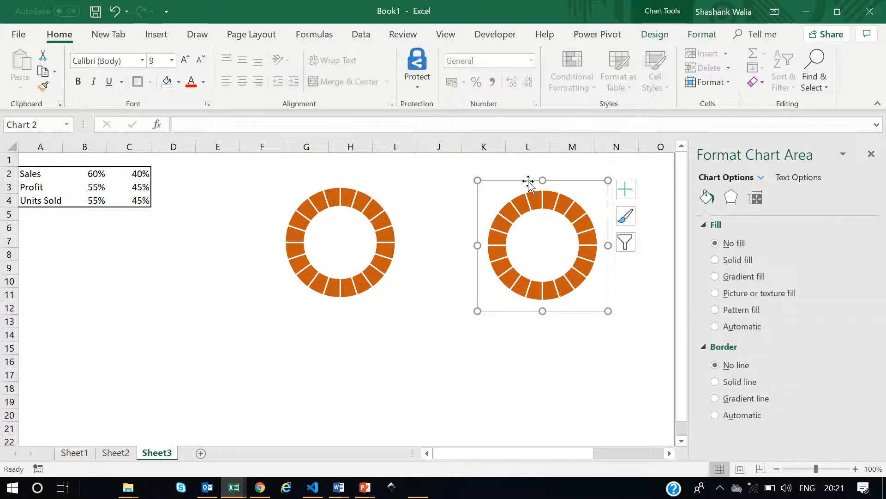
{"action": "left_click_drag", "start_coordinate": [528, 182], "coordinate": [161, 273]}
{"action": "left_click_drag", "start_coordinate": [526, 454], "coordinate": [595, 453]}
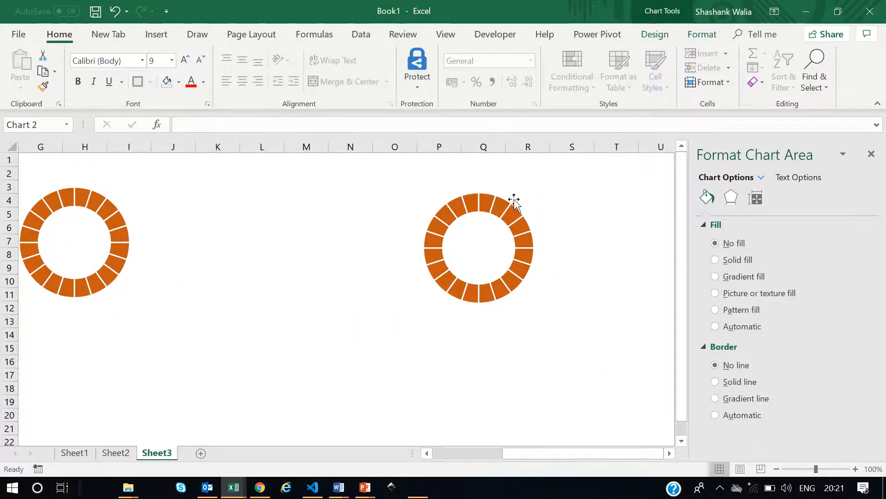
{"action": "left_click", "coordinate": [510, 184]}
{"action": "left_click_drag", "start_coordinate": [511, 185], "coordinate": [224, 308]}
{"action": "left_click_drag", "start_coordinate": [547, 455], "coordinate": [457, 451]}
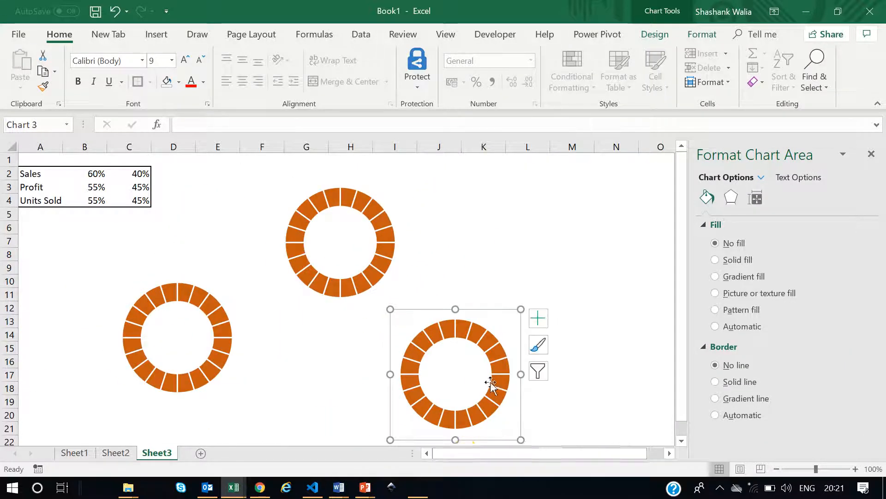
{"action": "mouse_move", "coordinate": [491, 311]}
{"action": "left_mouse_down"}
{"action": "mouse_move", "coordinate": [546, 265]}
{"action": "mouse_move", "coordinate": [555, 292]}
{"action": "mouse_move", "coordinate": [555, 281]}
{"action": "left_mouse_up"}
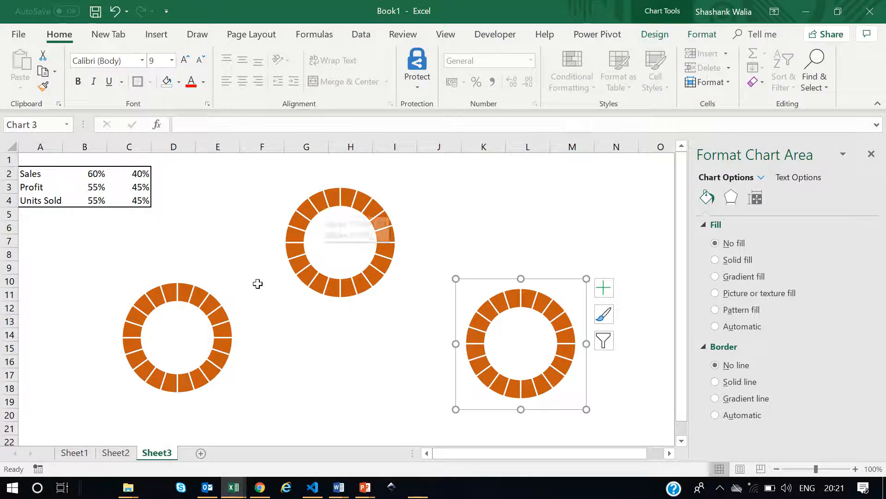
{"action": "left_click", "coordinate": [213, 277]}
{"action": "left_click", "coordinate": [184, 277]}
{"action": "left_click", "coordinate": [198, 292]}
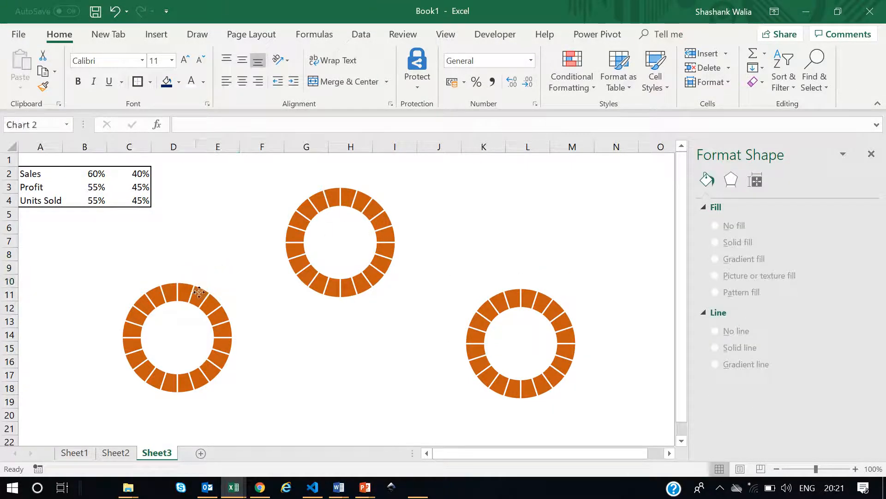
{"action": "left_click", "coordinate": [199, 292]}
{"action": "left_click", "coordinate": [199, 292]}
{"action": "right_click", "coordinate": [199, 293]}
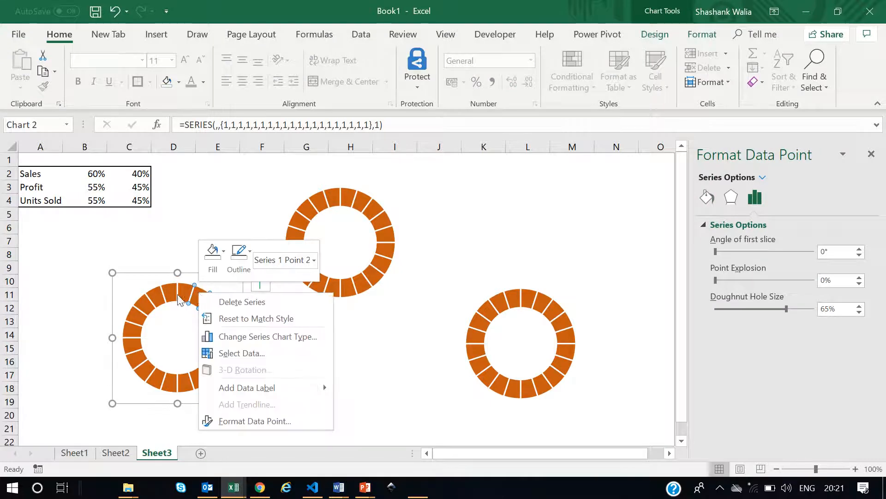
{"action": "key", "text": "Escape"}
{"action": "left_click", "coordinate": [347, 363]}
Open the lower-left chart's series formatting and set its solid fill color to a dark blue theme color.
{"action": "left_click", "coordinate": [182, 290]}
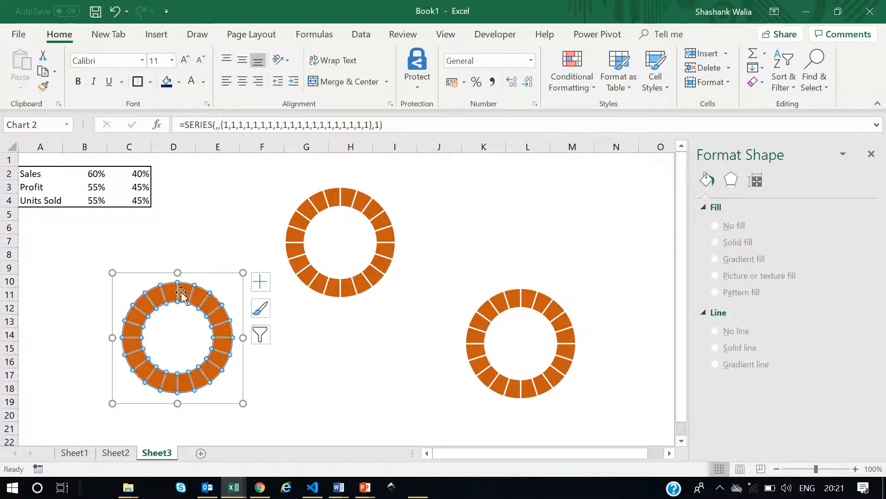
{"action": "right_click", "coordinate": [182, 291]}
{"action": "left_click", "coordinate": [253, 420]}
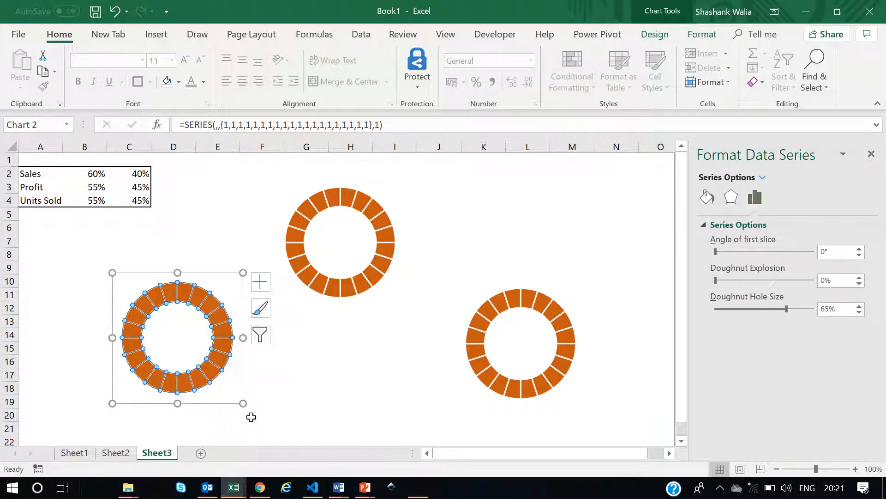
{"action": "left_click", "coordinate": [708, 199]}
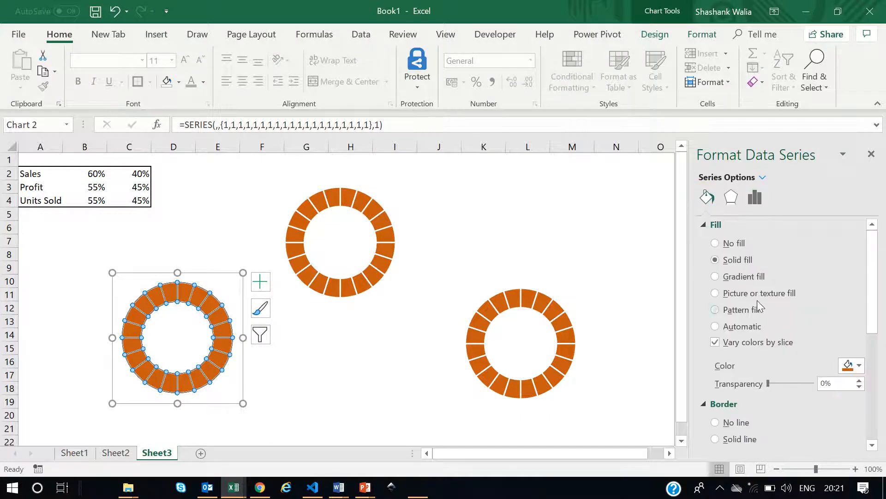
{"action": "left_click", "coordinate": [850, 364]}
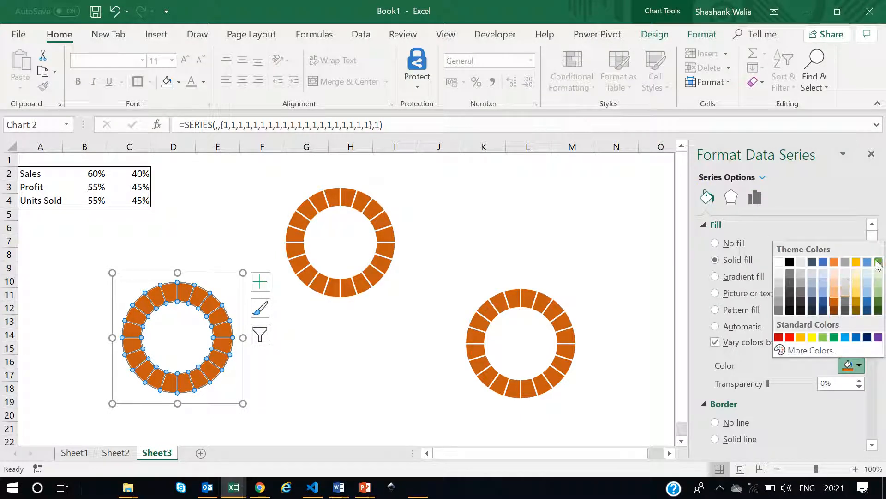
{"action": "left_click", "coordinate": [823, 301]}
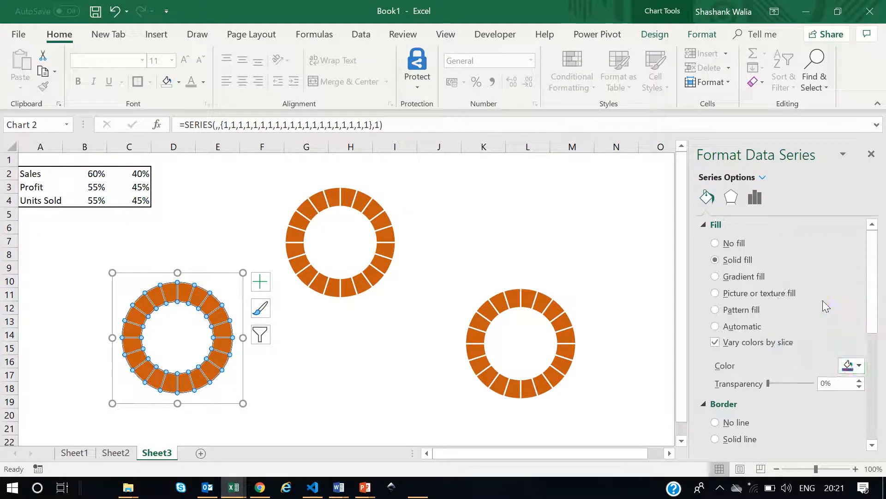
Open the lower-right chart's series formatting and set its solid fill color to a dark green theme color.
{"action": "left_click", "coordinate": [377, 341]}
{"action": "left_click", "coordinate": [531, 297]}
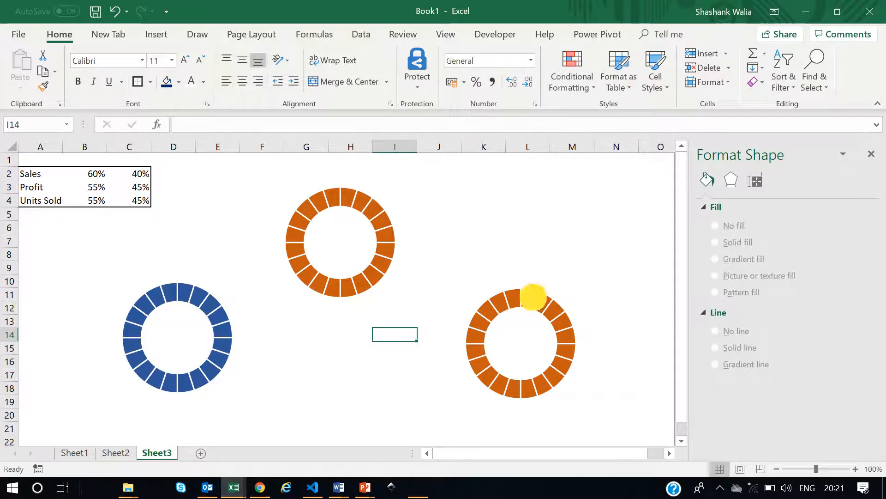
{"action": "left_click", "coordinate": [532, 297]}
{"action": "right_click", "coordinate": [531, 296]}
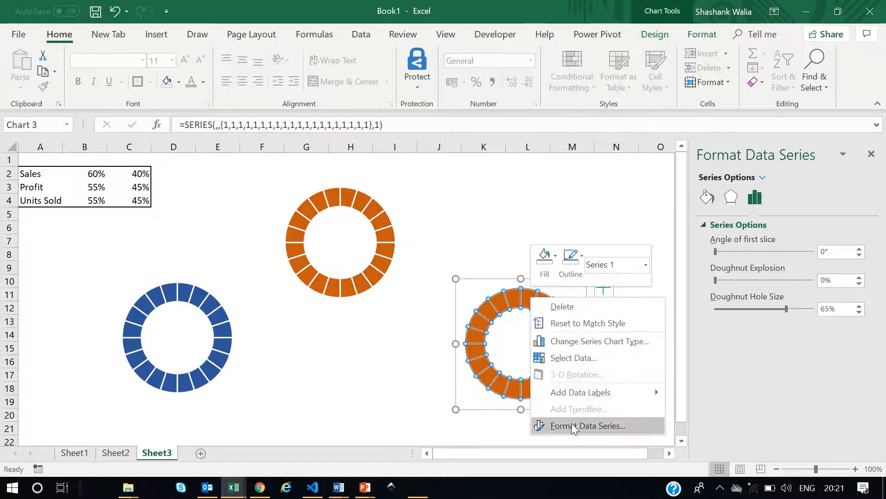
{"action": "left_click", "coordinate": [573, 424]}
{"action": "left_click", "coordinate": [707, 197]}
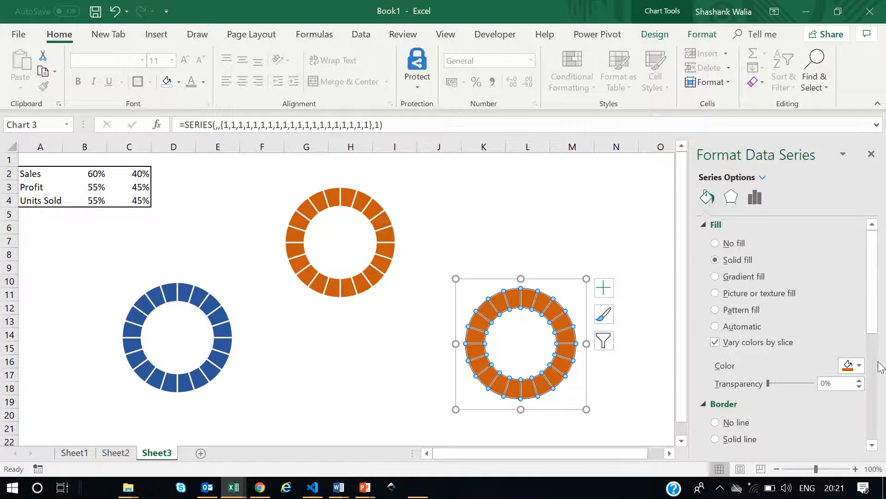
{"action": "left_click", "coordinate": [860, 365]}
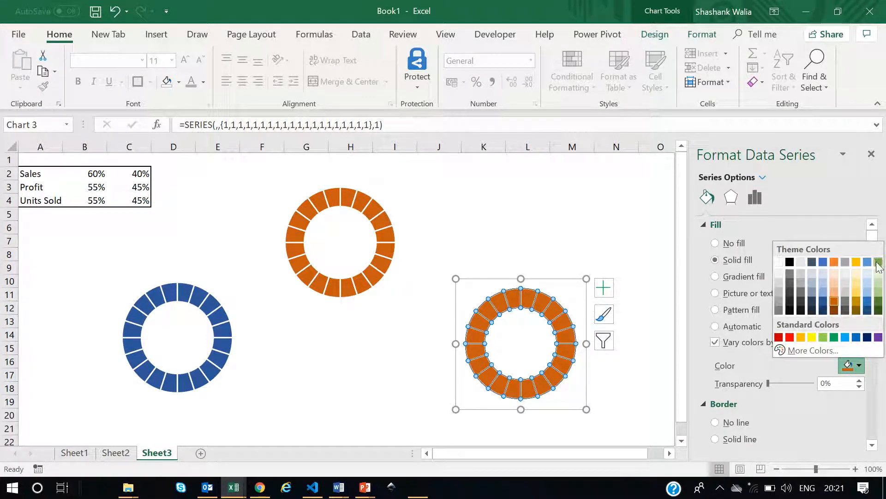
{"action": "left_click", "coordinate": [879, 301]}
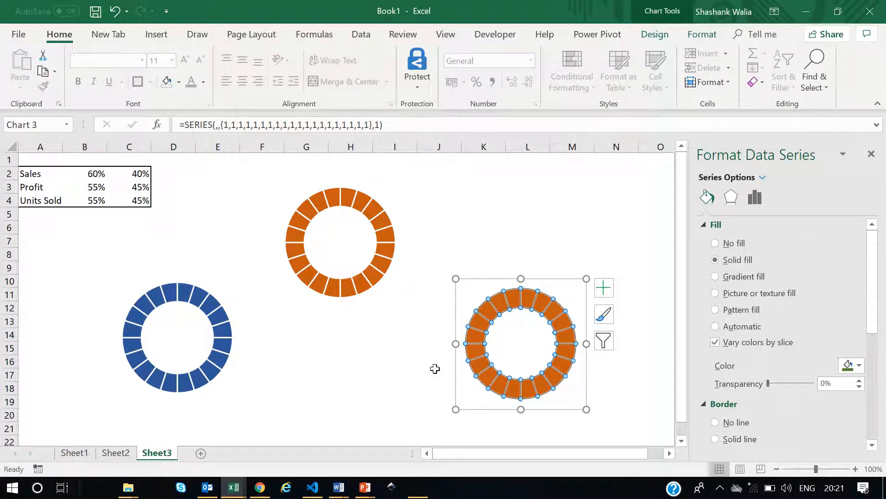
{"action": "left_click", "coordinate": [366, 373]}
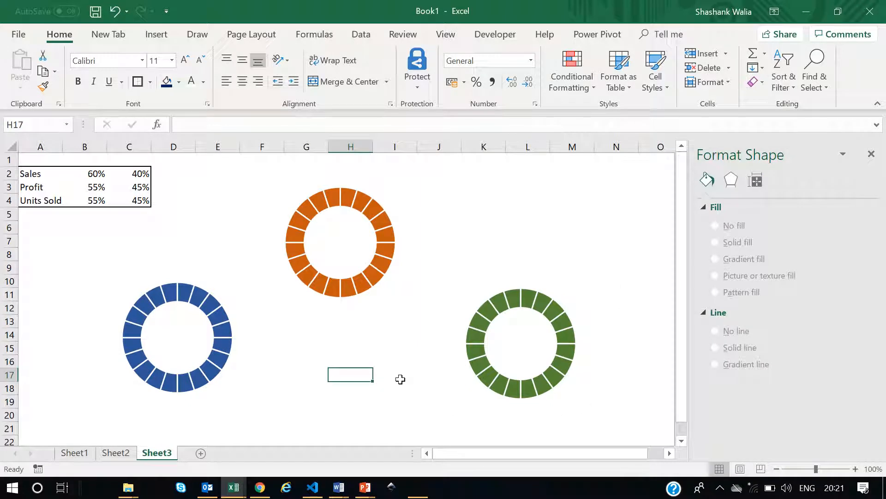
Add a second series to the upper chart, named from cell A2 (Sales) with values from B2:C2.
{"action": "left_click", "coordinate": [362, 188]}
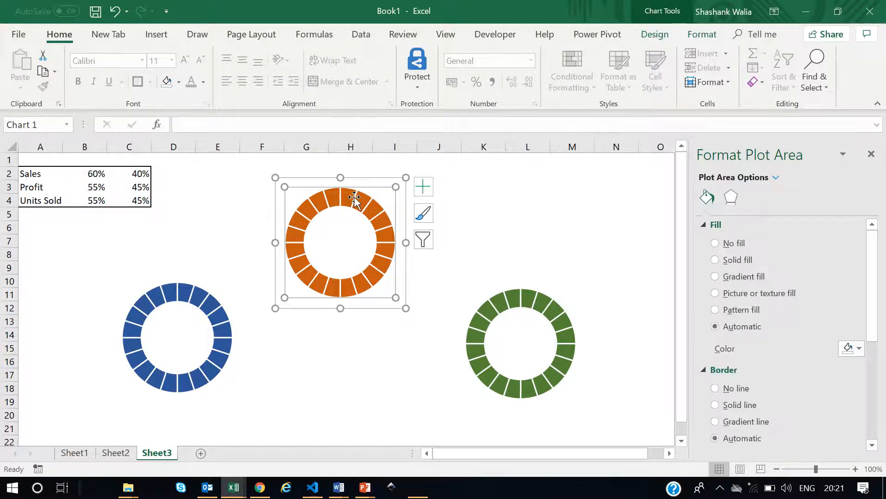
{"action": "left_click", "coordinate": [353, 199]}
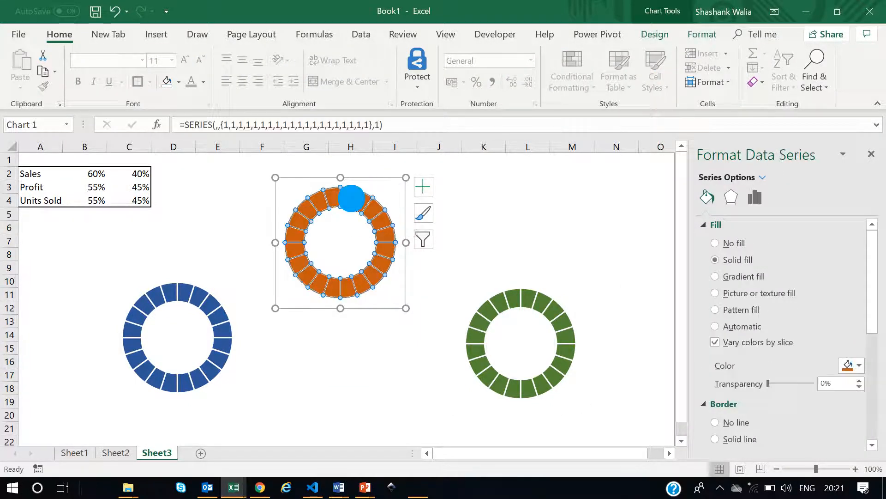
{"action": "right_click", "coordinate": [353, 203]}
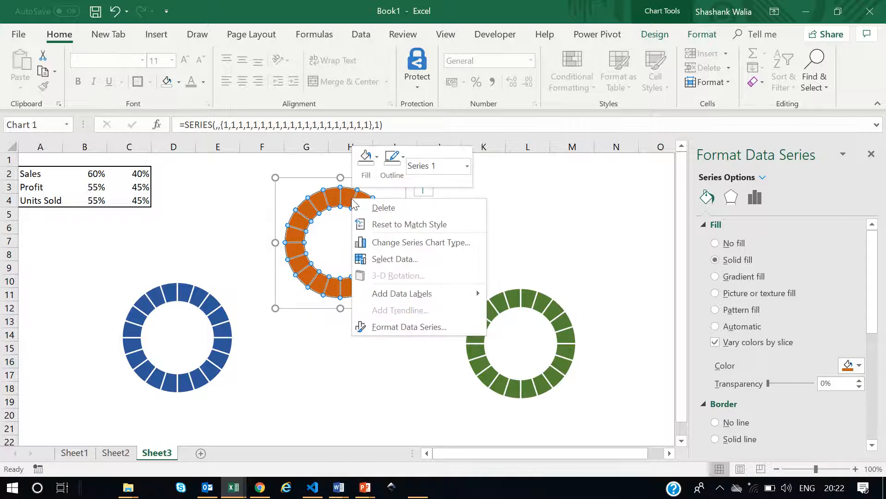
{"action": "left_click", "coordinate": [400, 259]}
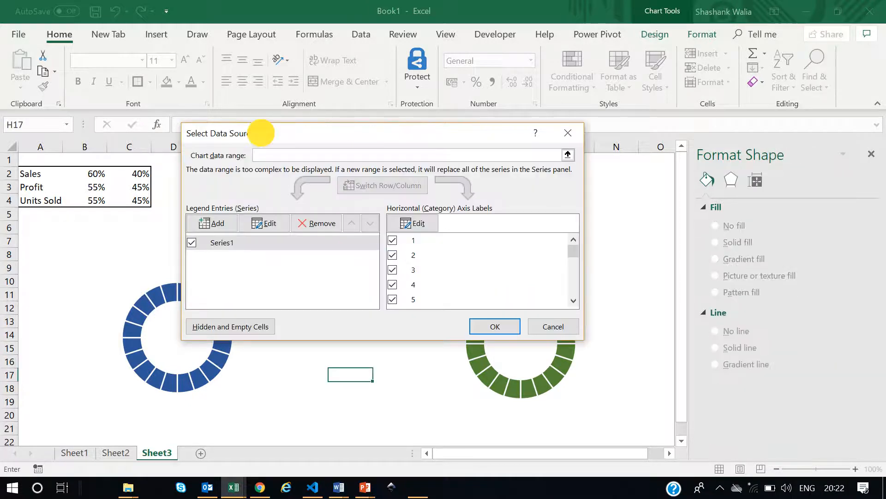
{"action": "left_click_drag", "start_coordinate": [261, 133], "coordinate": [343, 119]}
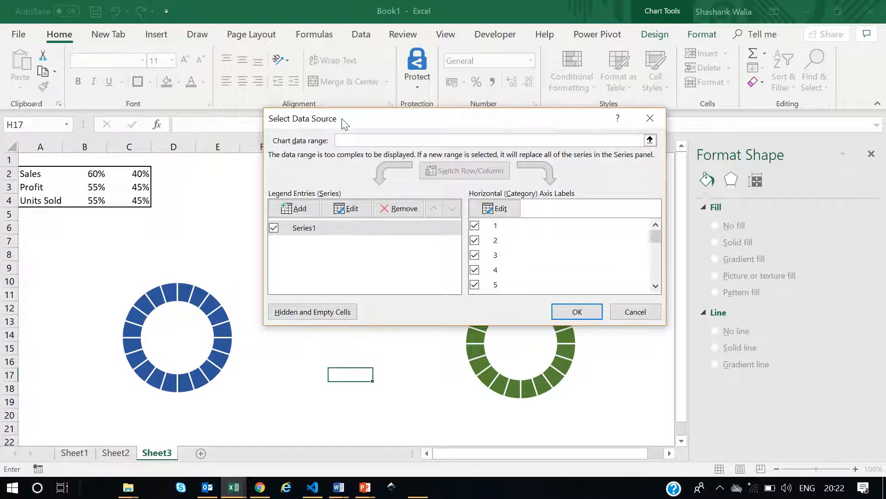
{"action": "left_click", "coordinate": [295, 209]}
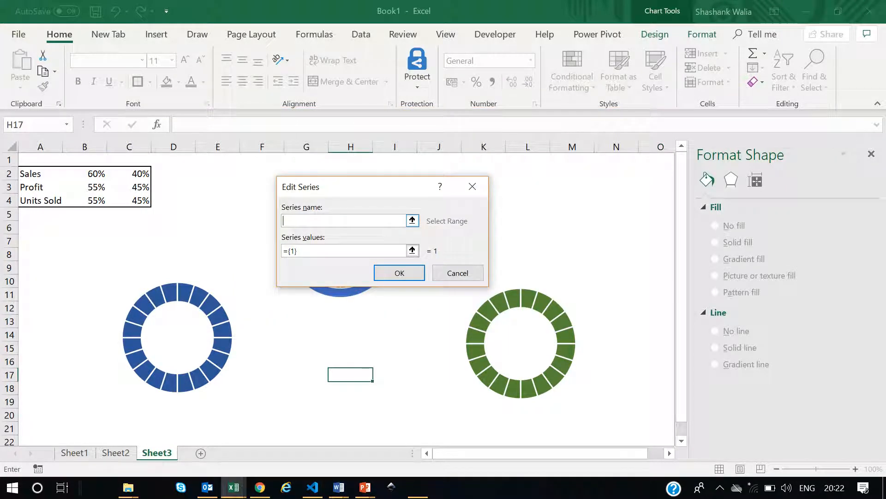
{"action": "type", "text": "Sales"}
{"action": "left_click", "coordinate": [29, 175]}
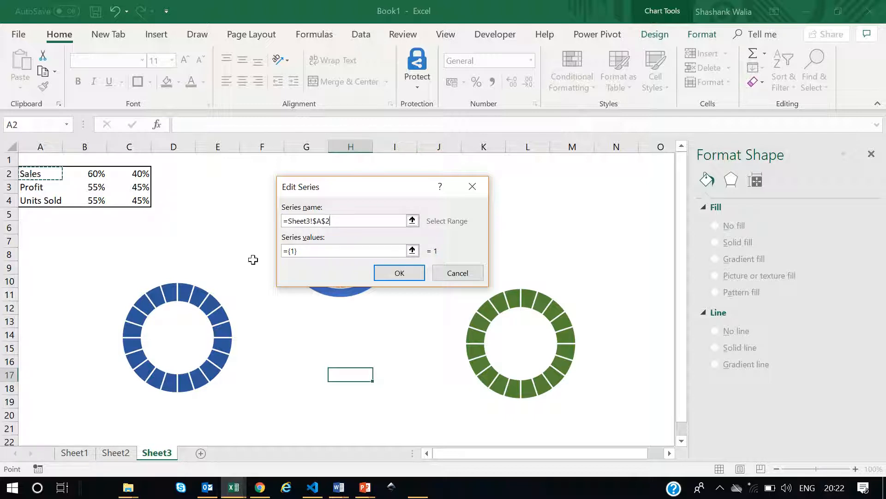
{"action": "left_click", "coordinate": [303, 251]}
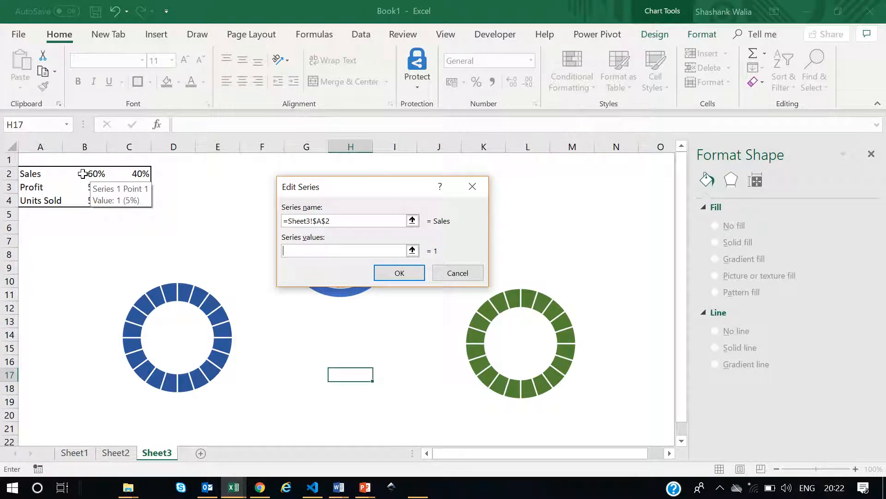
{"action": "left_click_drag", "start_coordinate": [82, 173], "coordinate": [139, 177]}
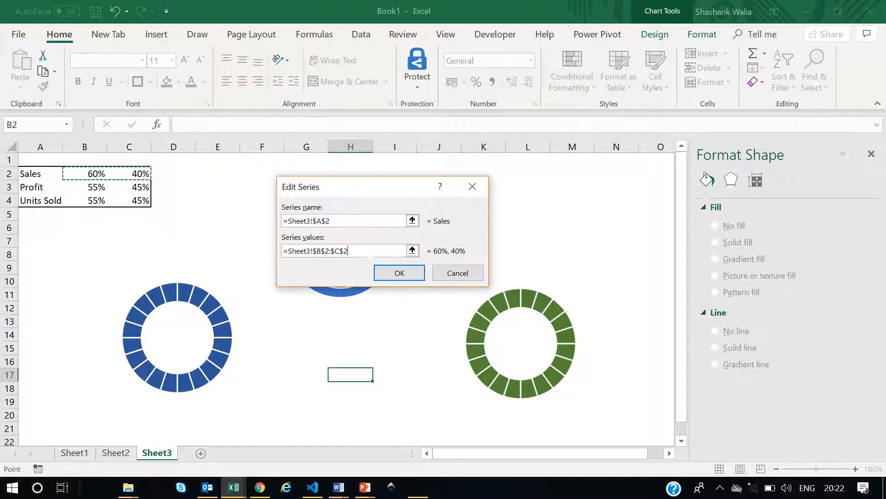
{"action": "left_click", "coordinate": [401, 274]}
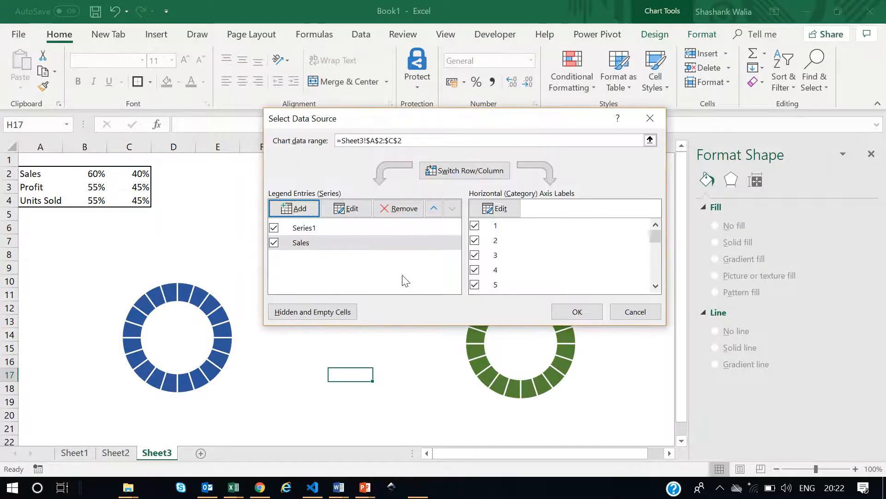
{"action": "left_click", "coordinate": [572, 313]}
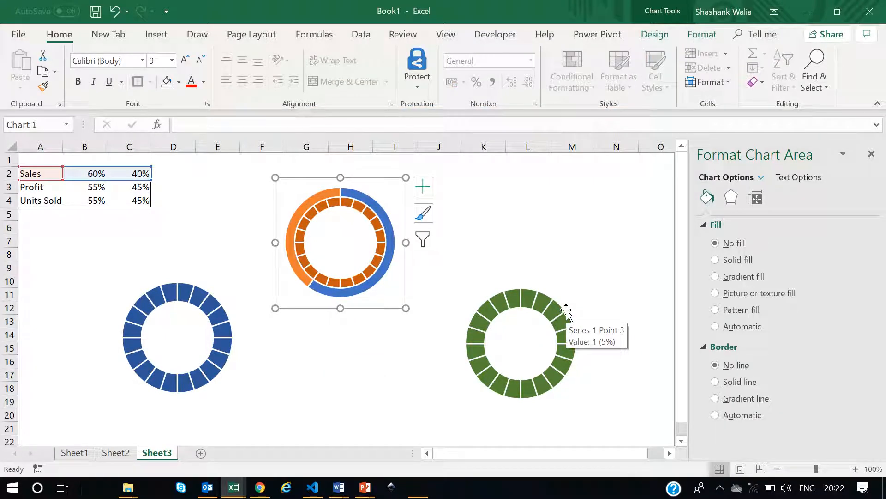
Change the series chart type so the Sales doughnut series is plotted on the secondary axis.
{"action": "right_click", "coordinate": [364, 206]}
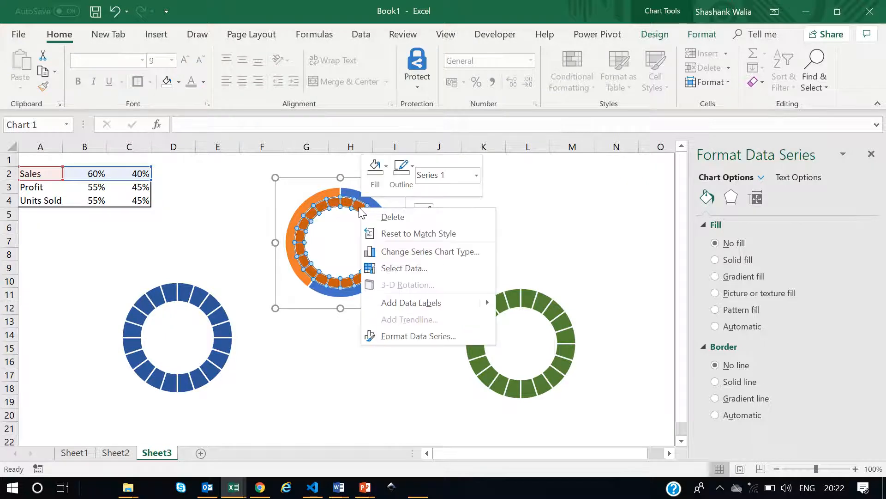
{"action": "left_click", "coordinate": [396, 253]}
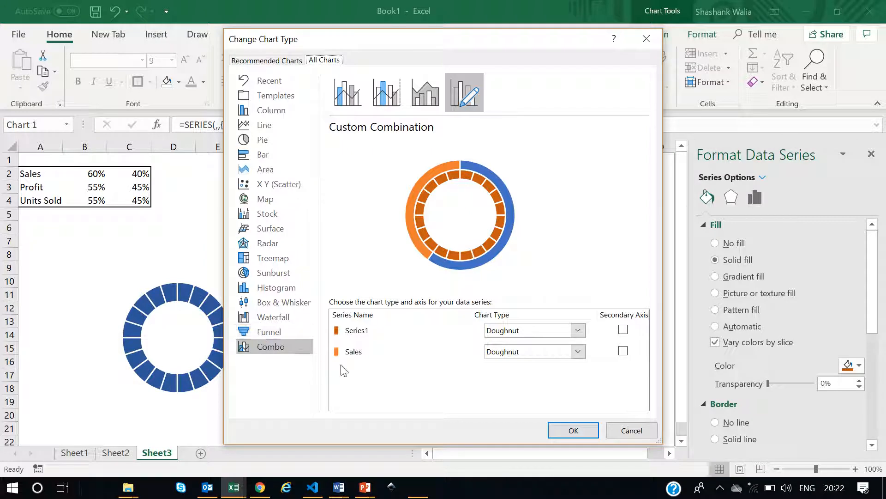
{"action": "left_click", "coordinate": [624, 351]}
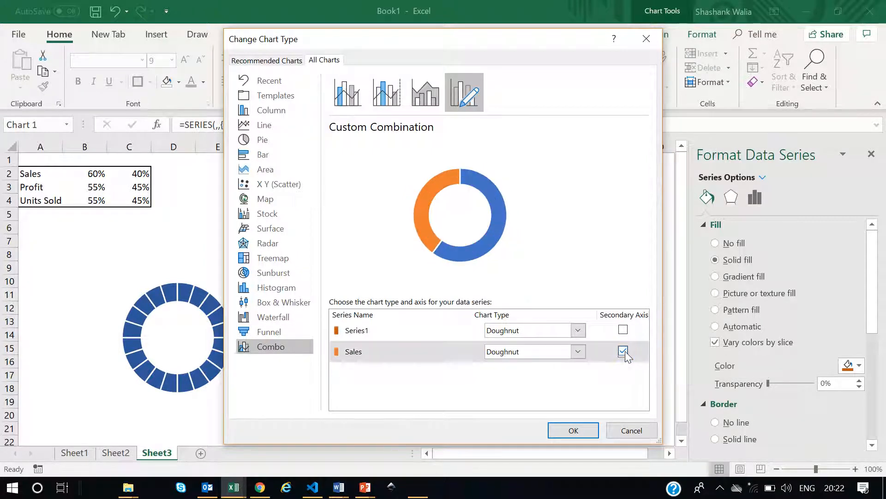
{"action": "left_click", "coordinate": [572, 430]}
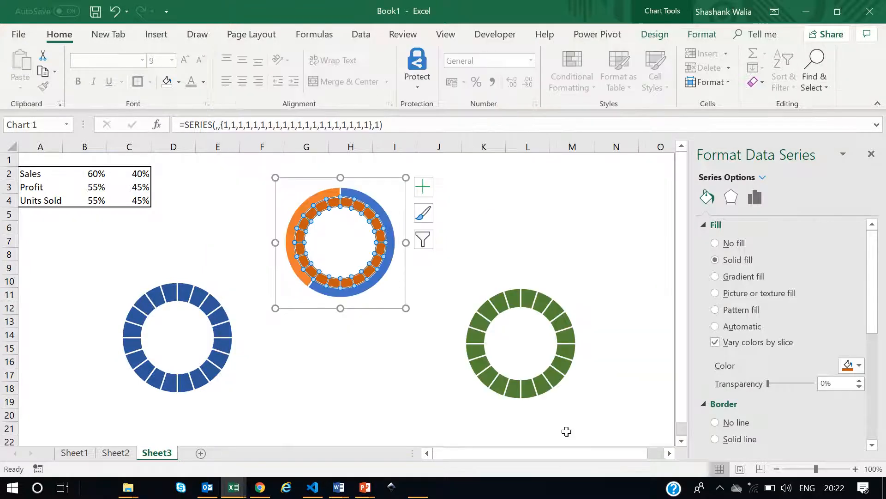
Select the 60% point of the Sales series in the upper chart and set its fill to No fill.
{"action": "left_click", "coordinate": [526, 201]}
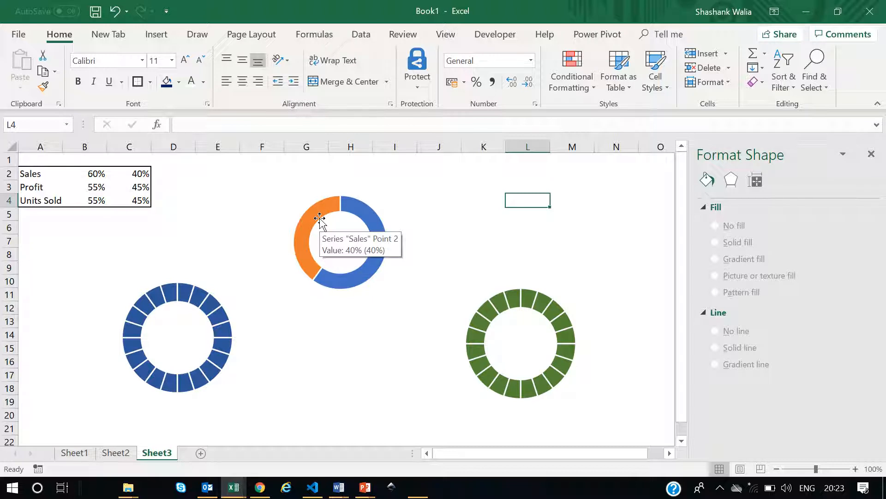
{"action": "left_click", "coordinate": [360, 210]}
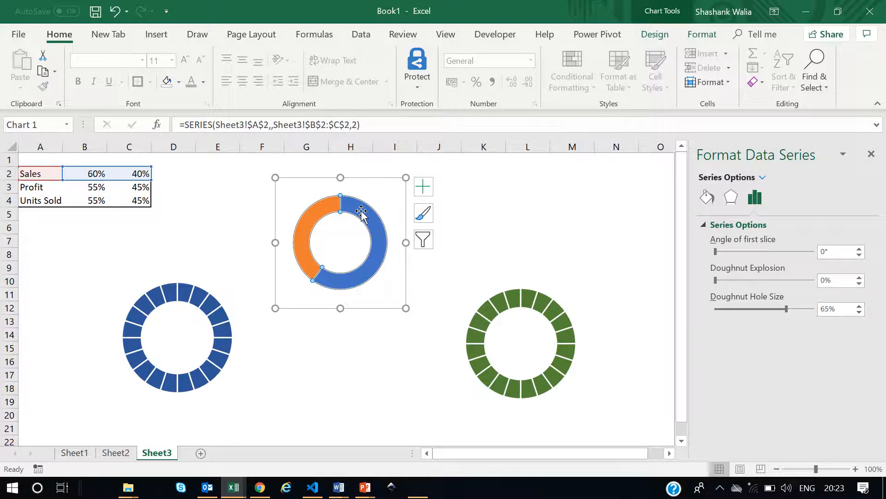
{"action": "mouse_move", "coordinate": [374, 224]}
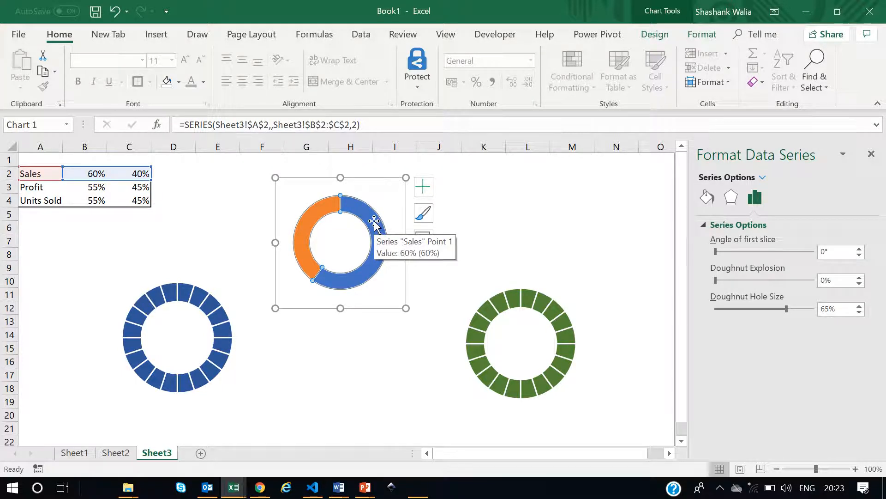
{"action": "left_click", "coordinate": [359, 374]}
{"action": "left_click", "coordinate": [361, 213]}
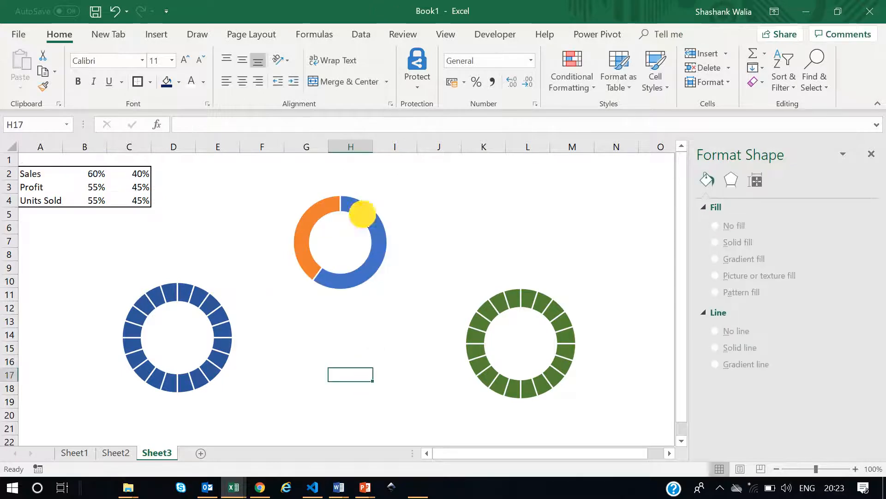
{"action": "left_click", "coordinate": [362, 213]}
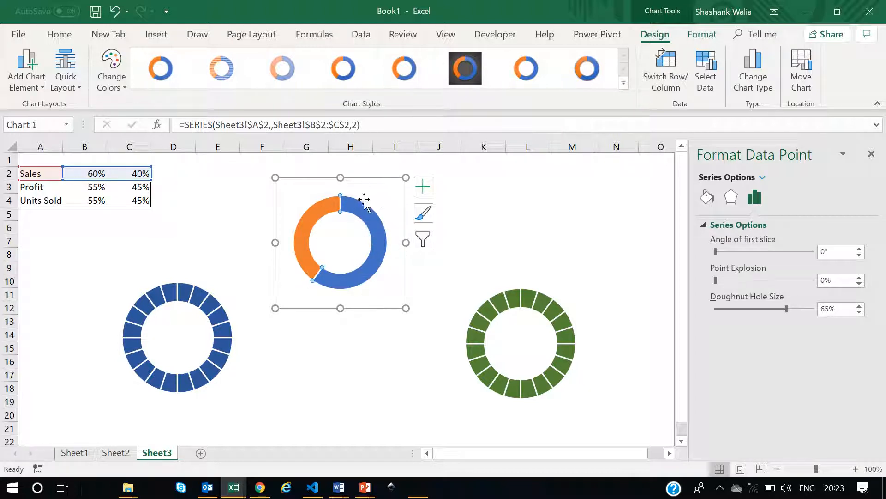
{"action": "left_click", "coordinate": [706, 197]}
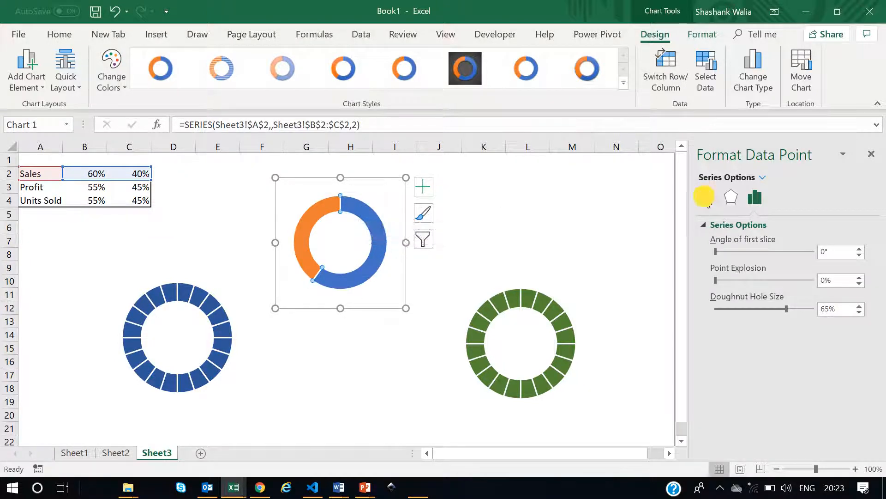
{"action": "left_click", "coordinate": [715, 243]}
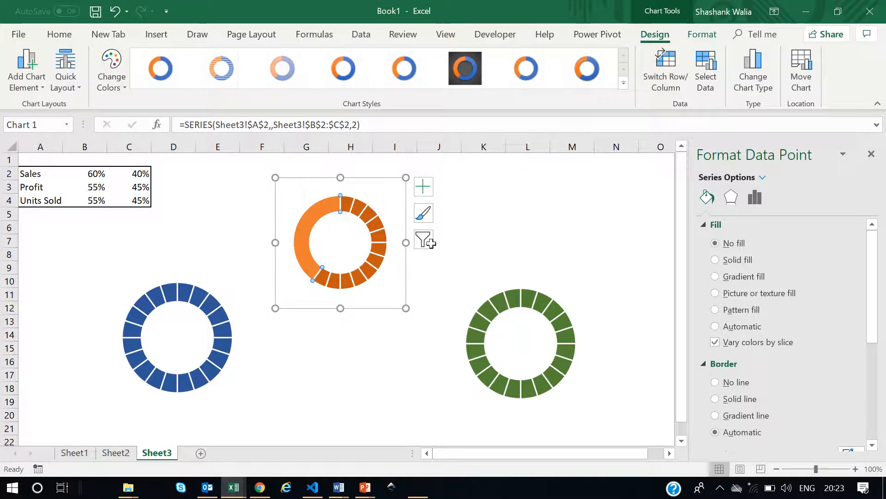
Select the 40% point of the Sales series and give it a solid white fill.
{"action": "mouse_move", "coordinate": [331, 280]}
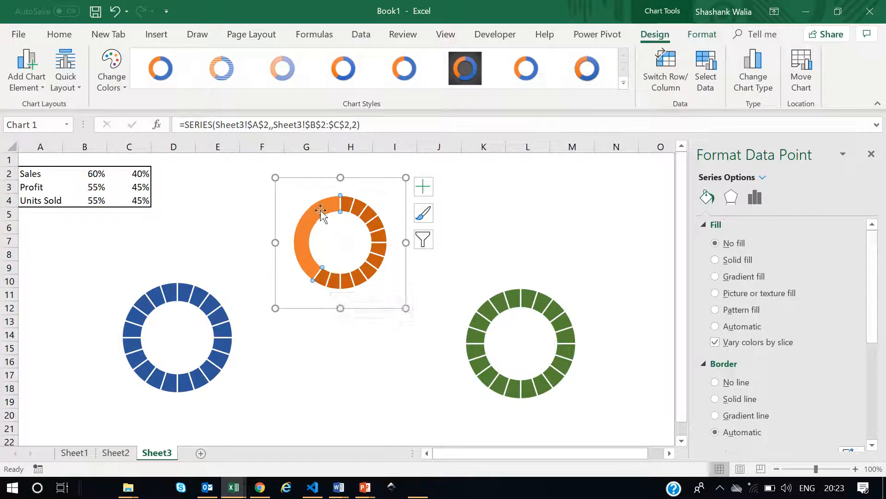
{"action": "mouse_move", "coordinate": [303, 248]}
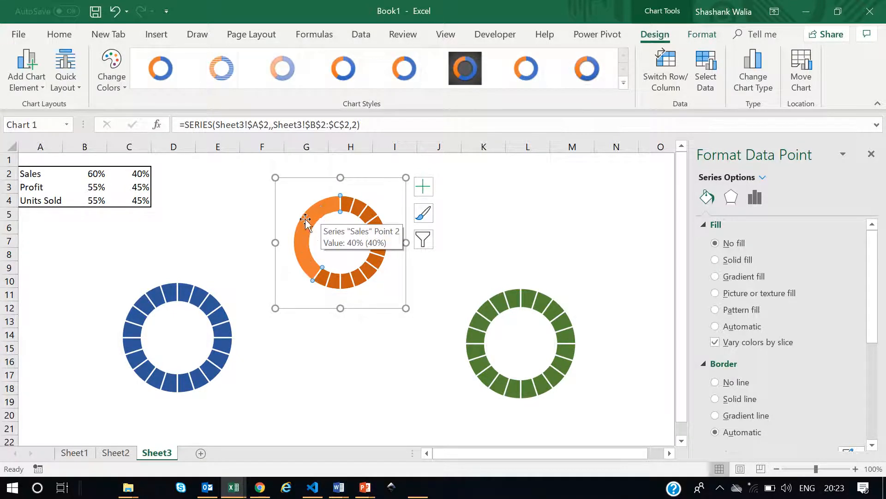
{"action": "left_click", "coordinate": [314, 209]}
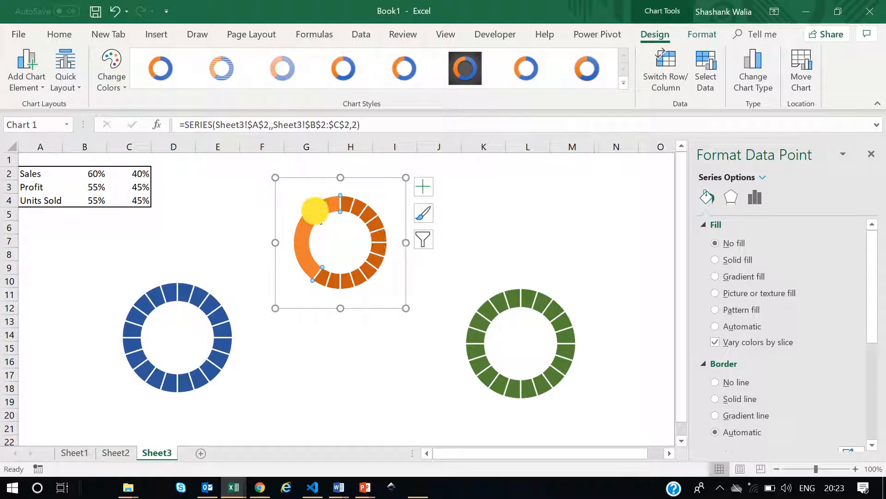
{"action": "left_click", "coordinate": [362, 358]}
{"action": "left_click", "coordinate": [323, 205]}
{"action": "left_click", "coordinate": [325, 208]}
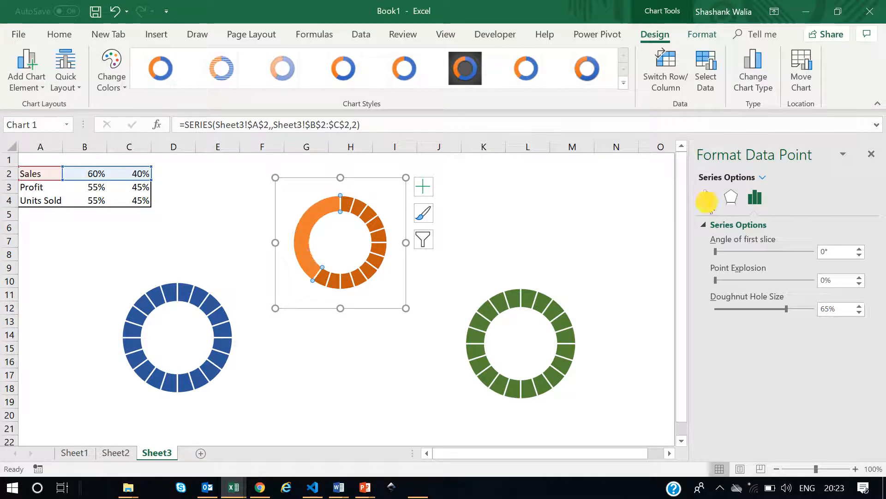
{"action": "left_click", "coordinate": [707, 197]}
{"action": "left_click", "coordinate": [716, 260]}
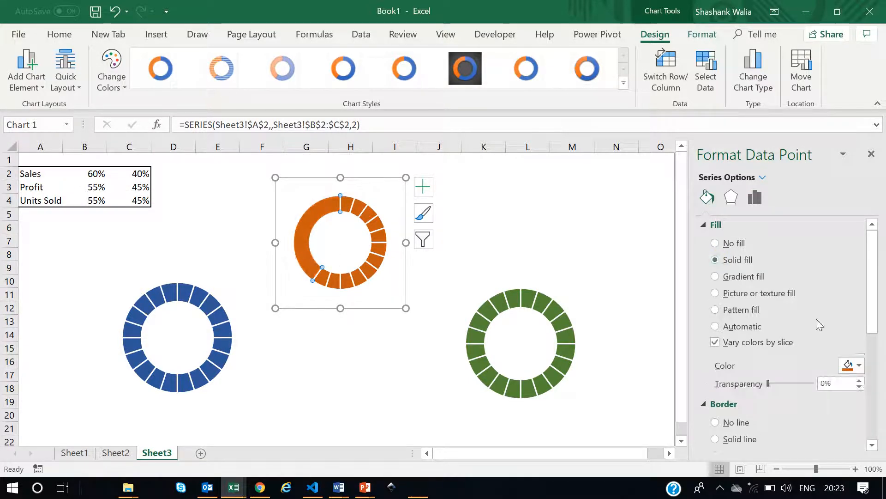
{"action": "left_click", "coordinate": [852, 365]}
{"action": "left_click", "coordinate": [778, 263]}
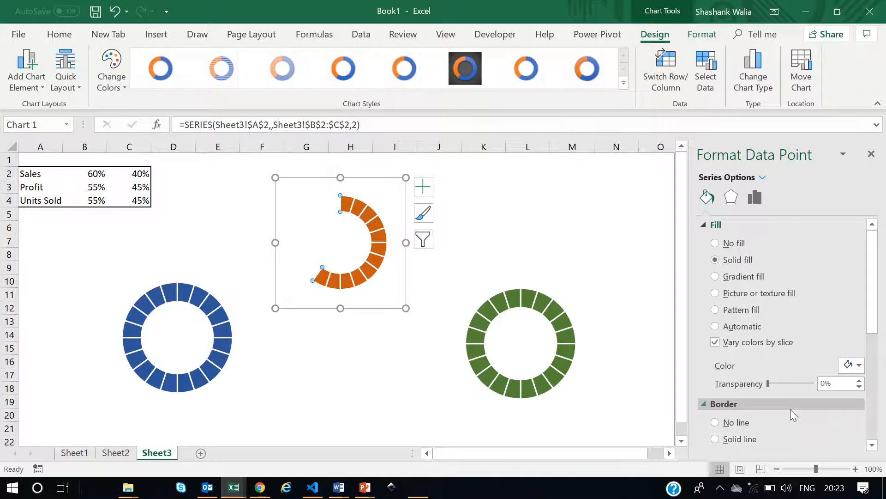
{"action": "left_click", "coordinate": [823, 382]}
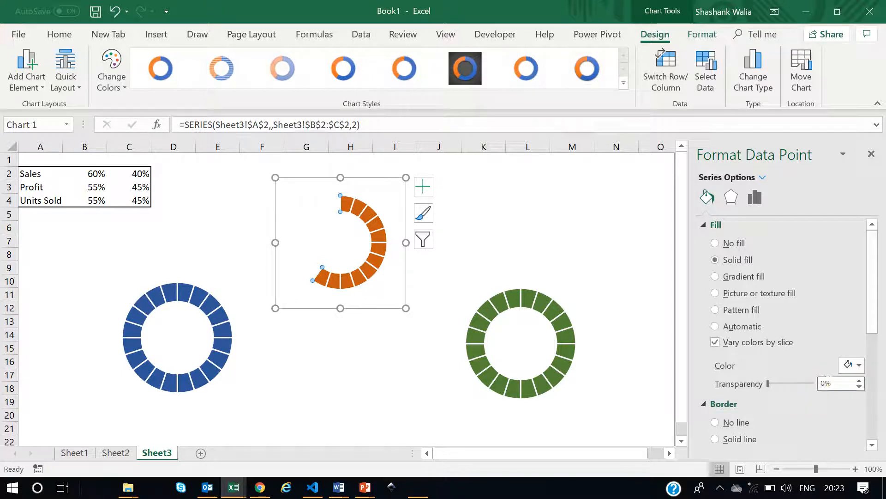
Set the transparency of the selected Sales point to 40%.
{"action": "type", "text": "4"}
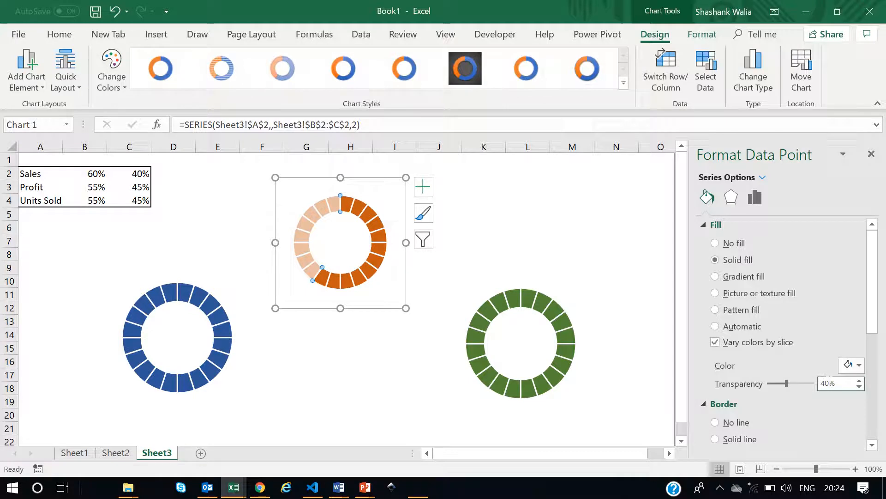
{"action": "left_click", "coordinate": [340, 367]}
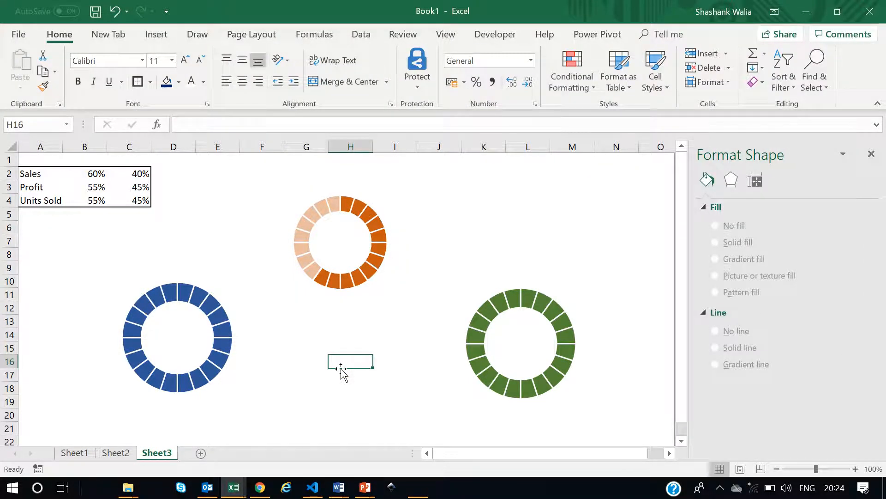
Set the Sales percentage in B2 to 50%.
{"action": "left_click", "coordinate": [93, 174]}
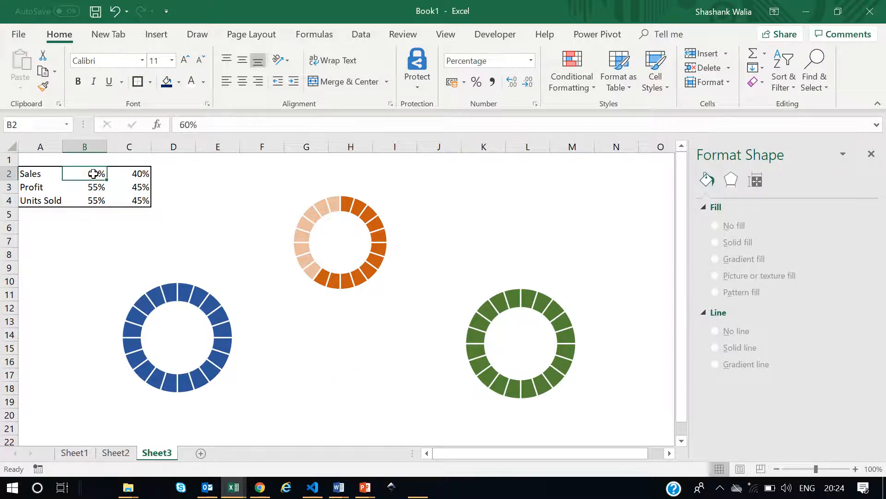
{"action": "type", "text": "50"}
{"action": "key", "text": "Return"}
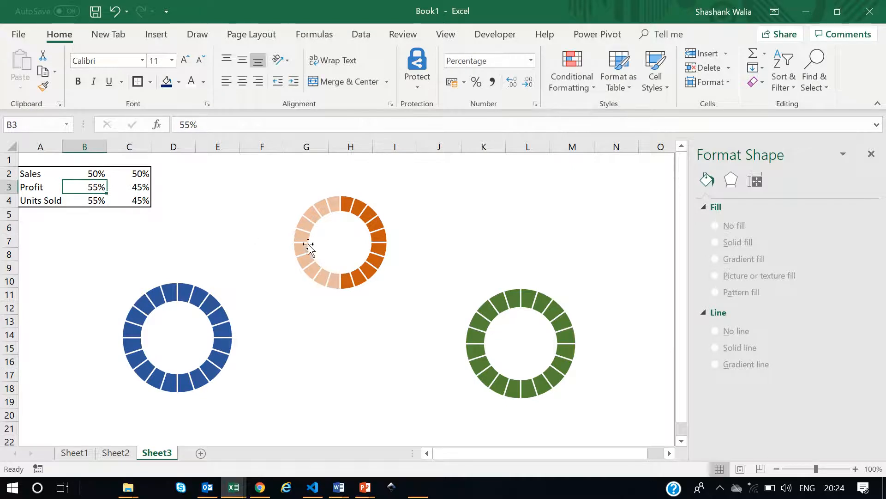
Change the Sales percentage in B2 to 70%.
{"action": "double_click", "coordinate": [94, 174]}
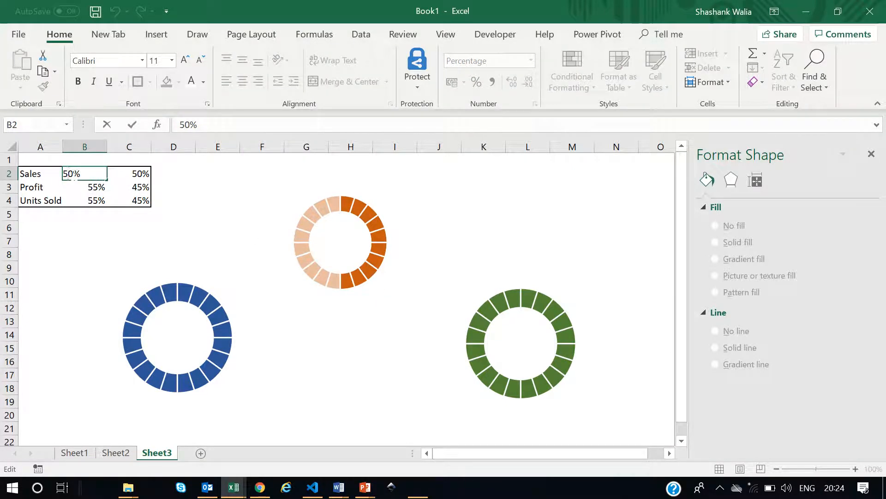
{"action": "key", "text": "BackSpace"}
{"action": "key", "text": "BackSpace"}
{"action": "type", "text": "70"}
{"action": "key", "text": "Return"}
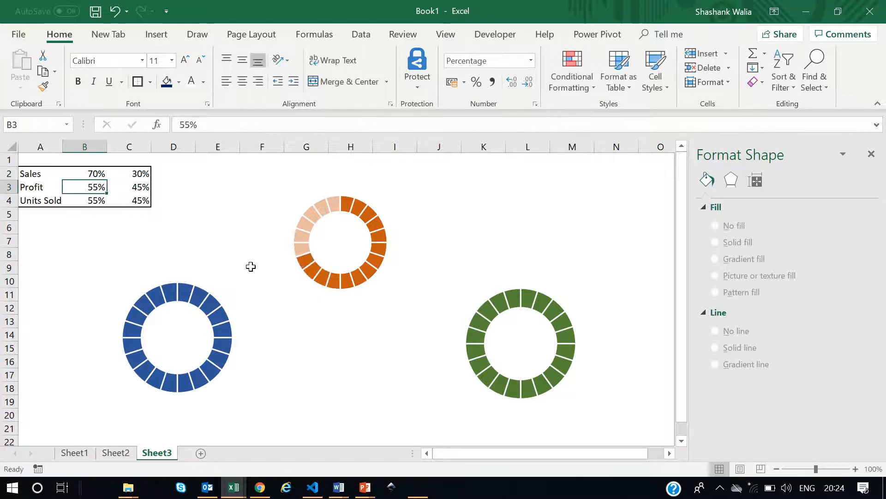
Add a chart title to the upper Sales chart as a centered overlay.
{"action": "left_click", "coordinate": [302, 187]}
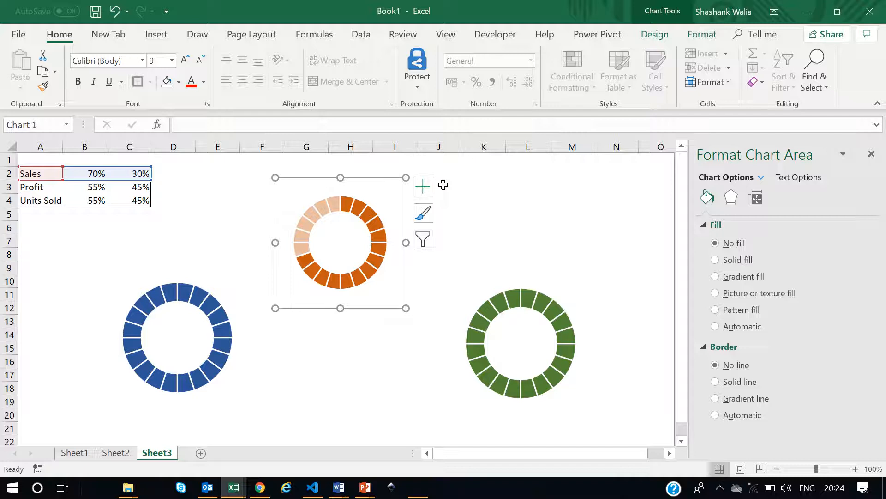
{"action": "left_click", "coordinate": [424, 187]}
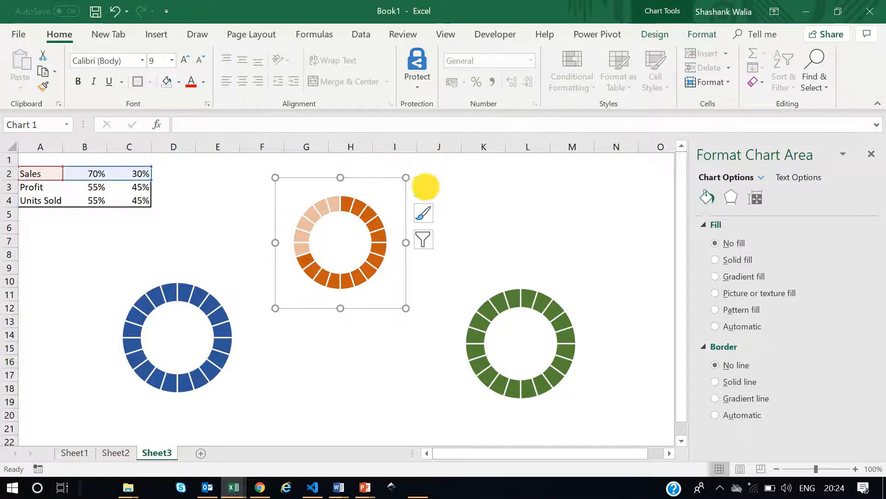
{"action": "left_click", "coordinate": [452, 233]}
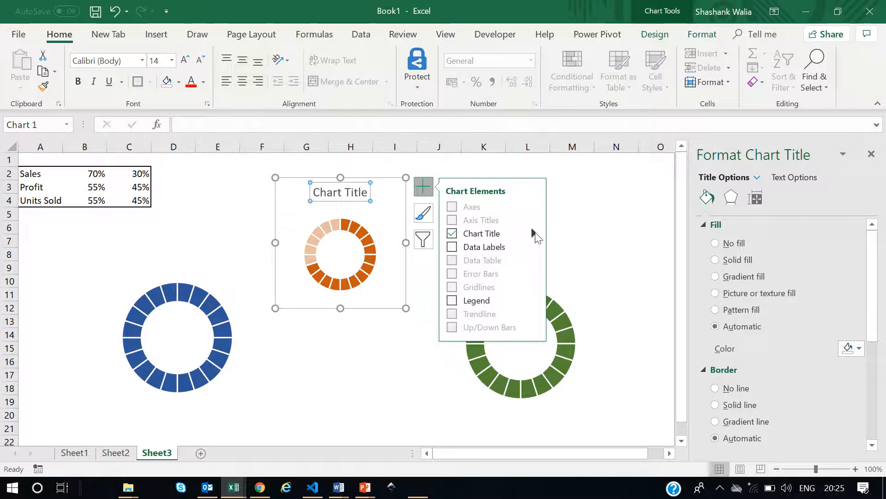
{"action": "mouse_move", "coordinate": [534, 234]}
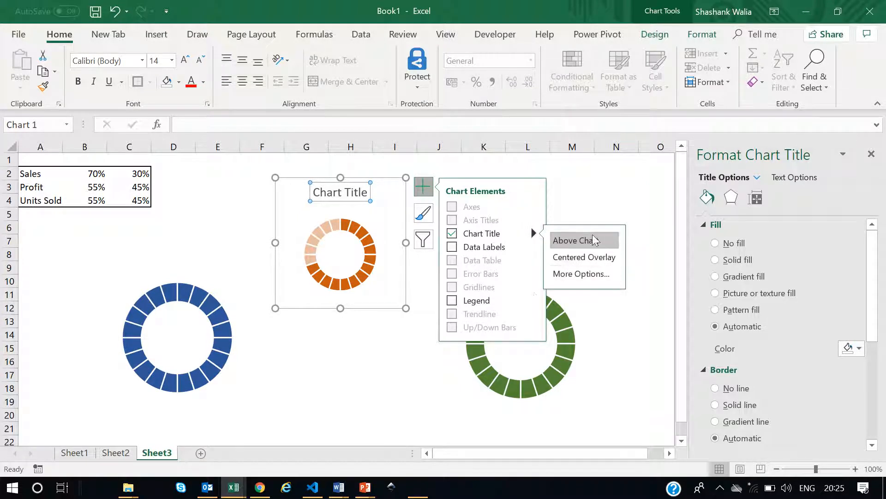
{"action": "left_click", "coordinate": [567, 260]}
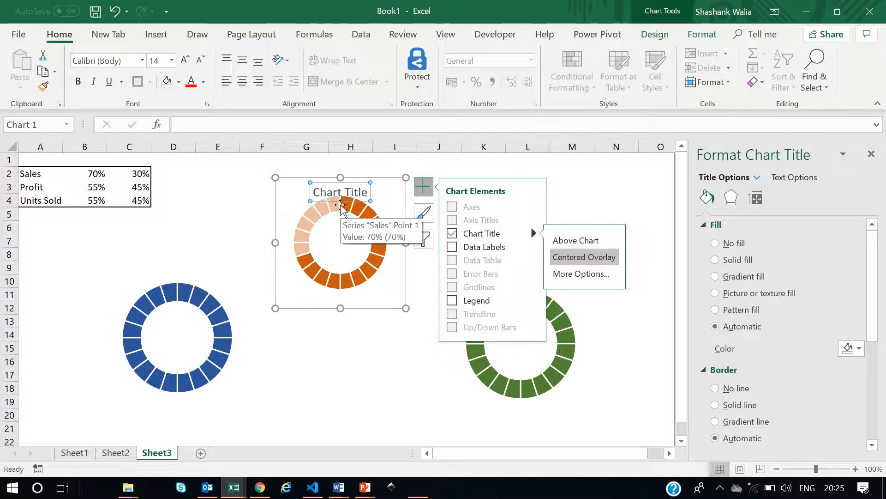
{"action": "left_click", "coordinate": [570, 268]}
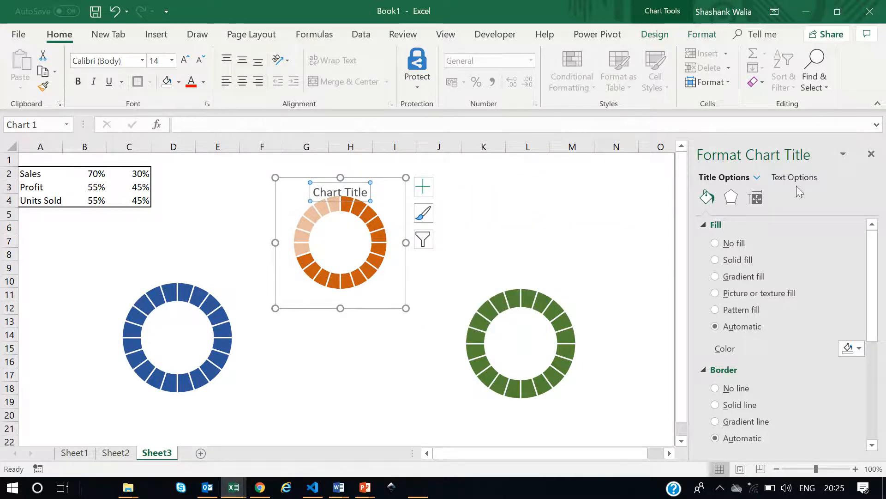
{"action": "scroll", "coordinate": [798, 312], "scroll_direction": "down", "scroll_amount": 4}
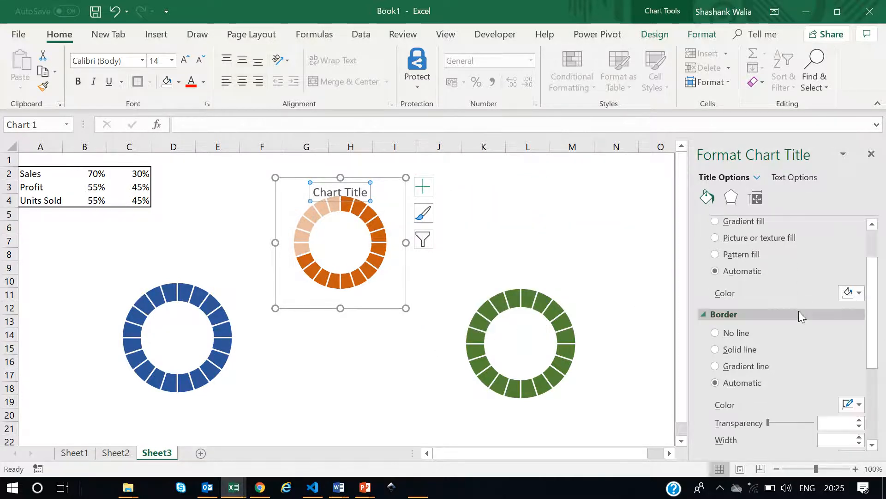
{"action": "scroll", "coordinate": [799, 311], "scroll_direction": "down", "scroll_amount": 1}
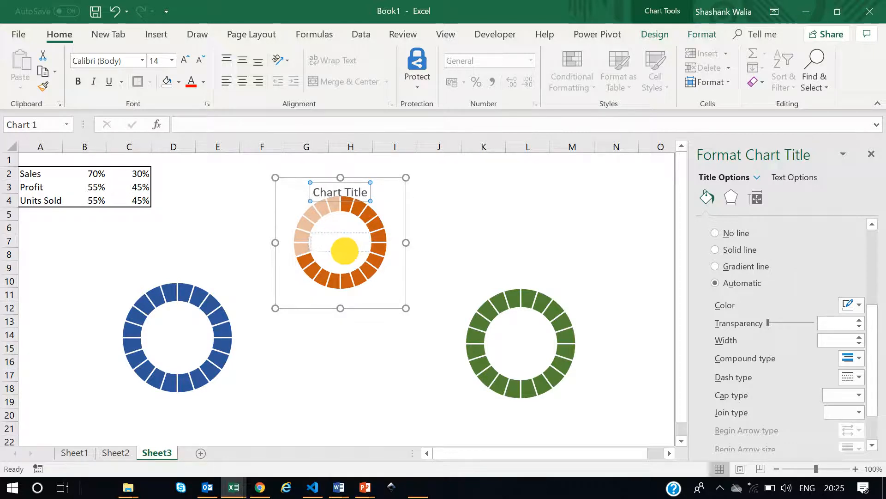
{"action": "left_click_drag", "start_coordinate": [344, 250], "coordinate": [344, 251]}
{"action": "left_click", "coordinate": [529, 233]}
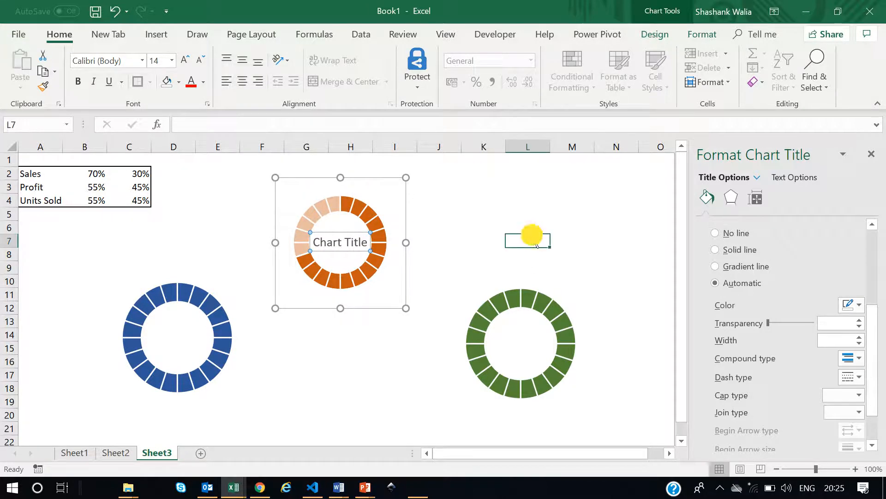
Link the chart title to cell B2 and position it in the centre of the doughnut.
{"action": "left_click", "coordinate": [345, 246]}
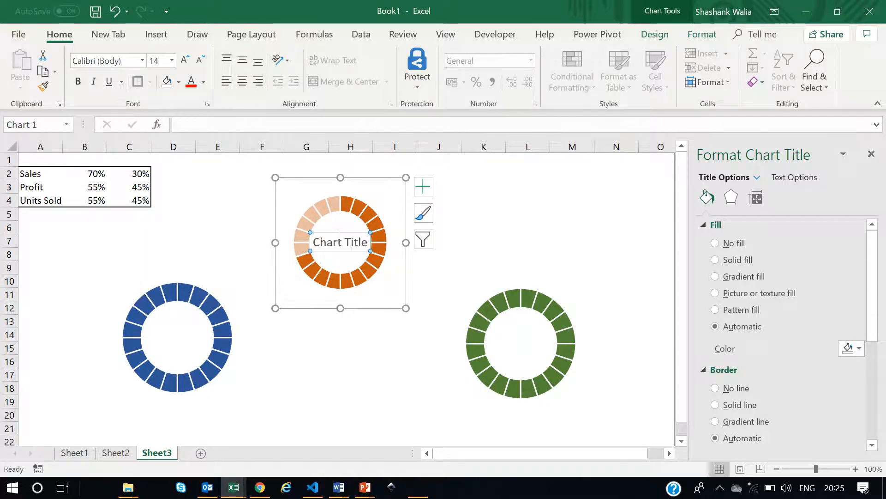
{"action": "left_click", "coordinate": [328, 232]}
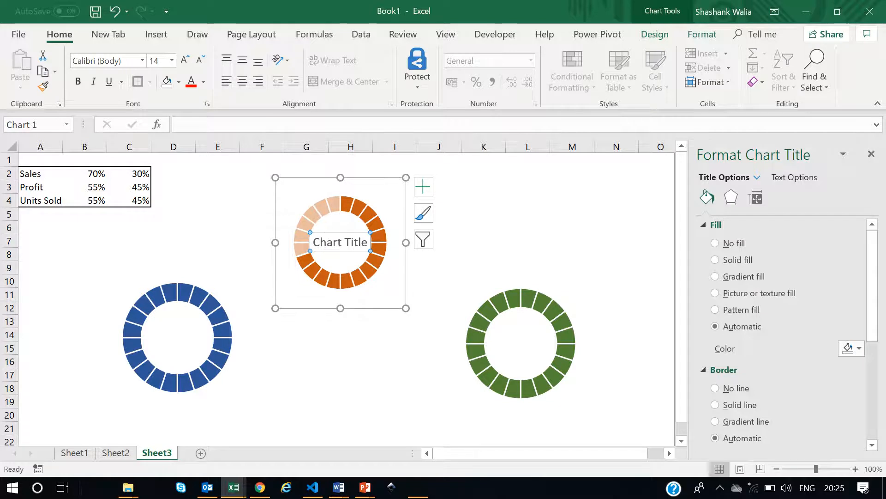
{"action": "left_click", "coordinate": [180, 125]}
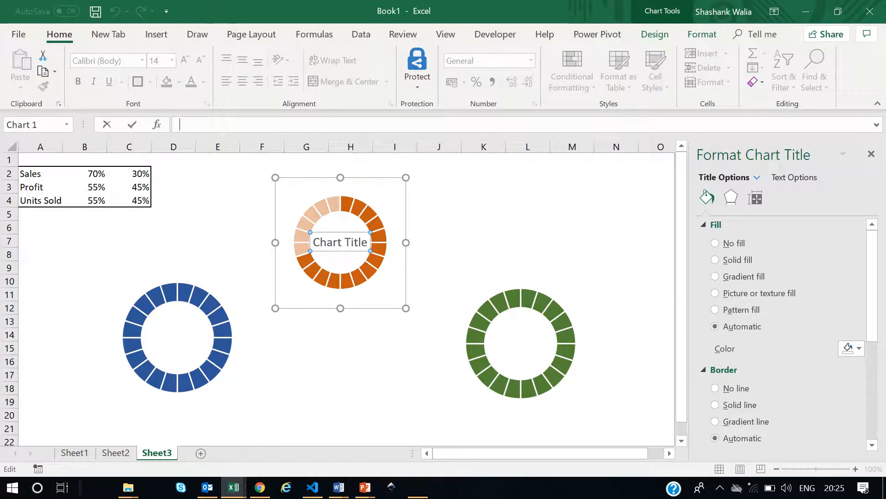
{"action": "type", "text": "="}
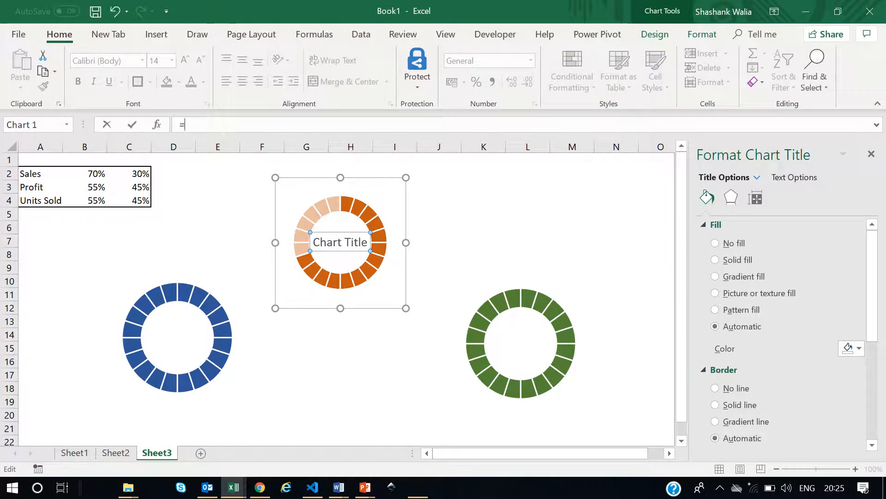
{"action": "left_click", "coordinate": [90, 175]}
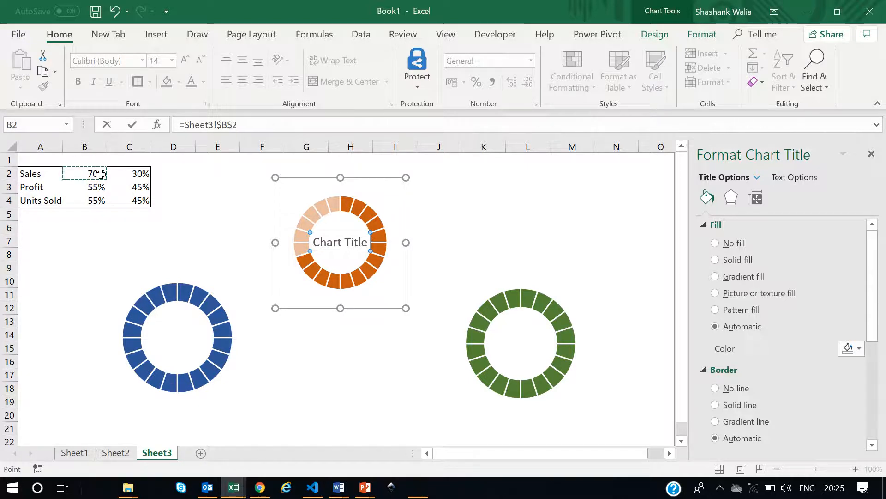
{"action": "key", "text": "Return"}
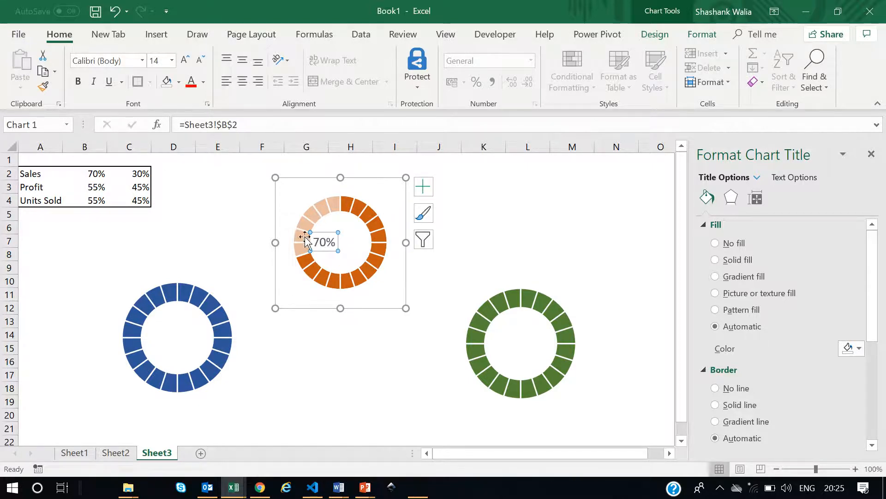
{"action": "left_click_drag", "start_coordinate": [322, 232], "coordinate": [338, 232]}
{"action": "left_click", "coordinate": [377, 364]}
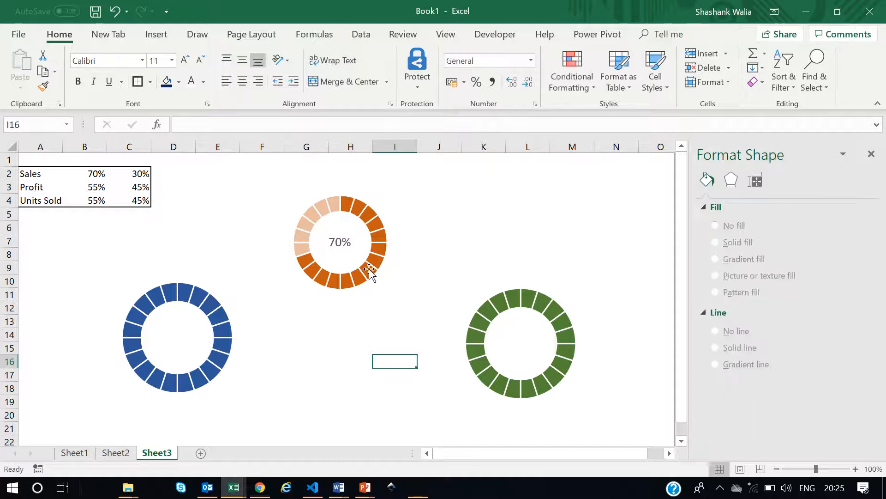
Format the title text in dark orange, bold, with the Arial Black font.
{"action": "left_click", "coordinate": [345, 243]}
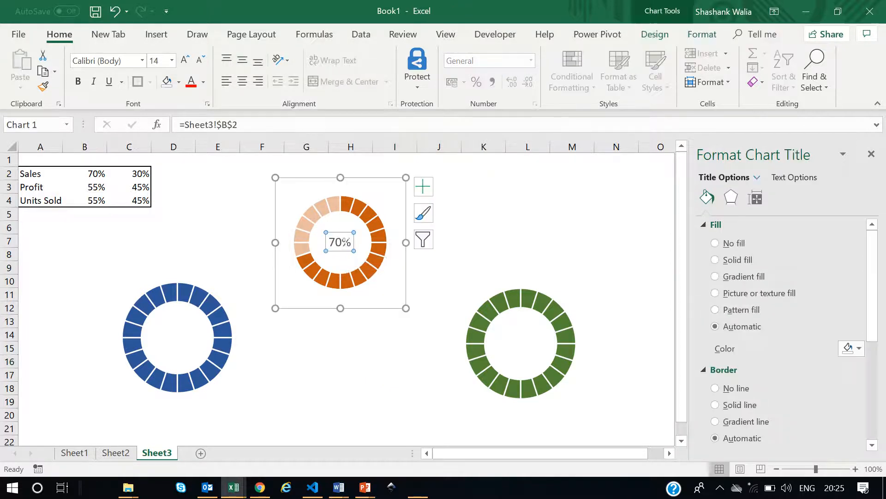
{"action": "left_click", "coordinate": [337, 232]}
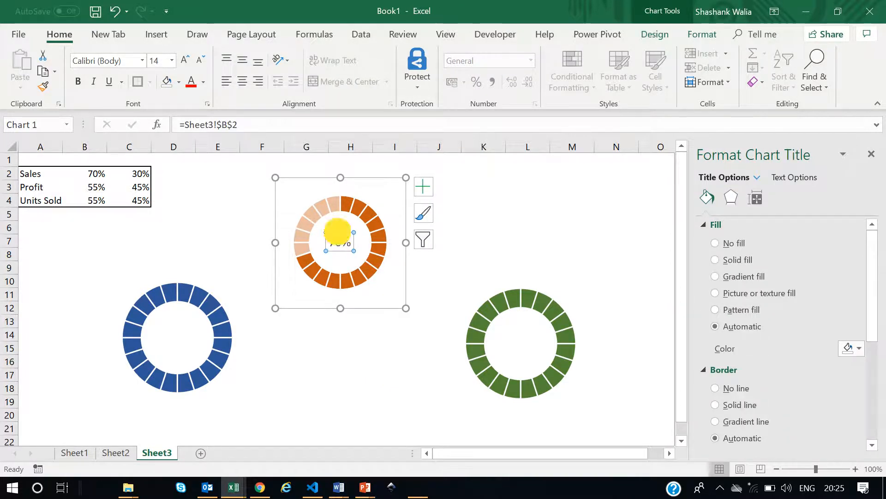
{"action": "left_click", "coordinate": [203, 82]}
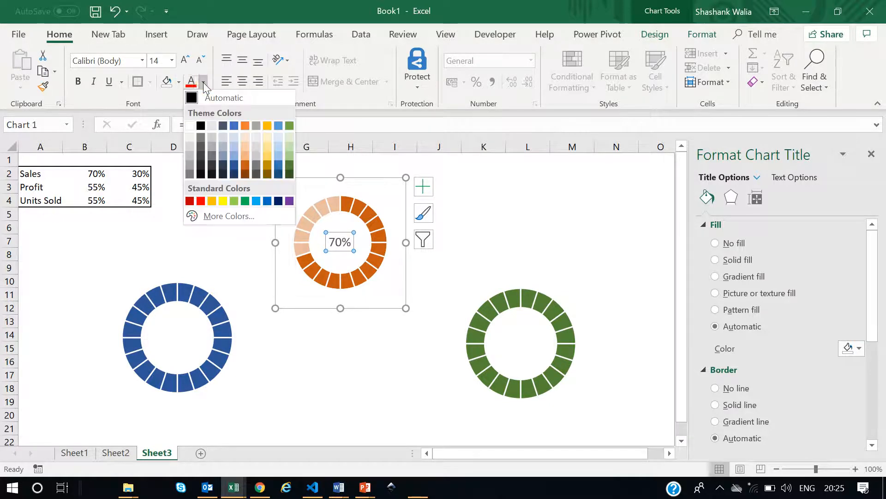
{"action": "left_click", "coordinate": [245, 173]}
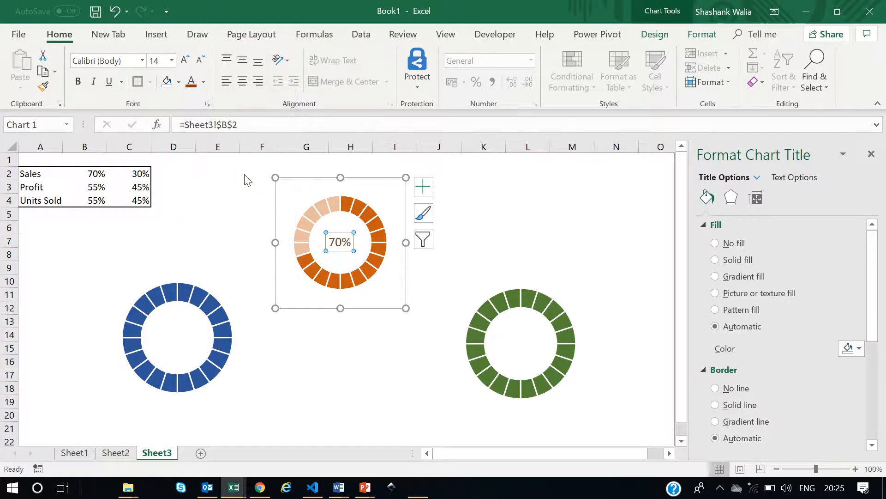
{"action": "left_click", "coordinate": [77, 81]}
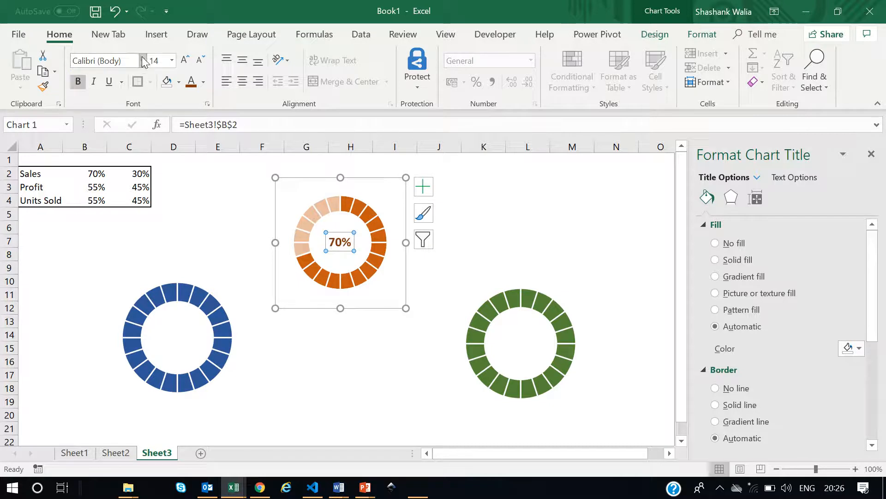
{"action": "left_click", "coordinate": [142, 61]}
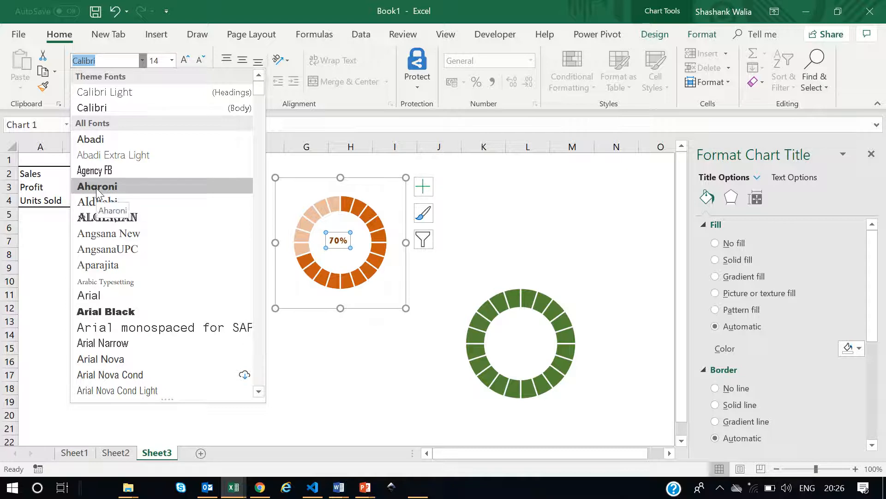
{"action": "left_click", "coordinate": [98, 308]}
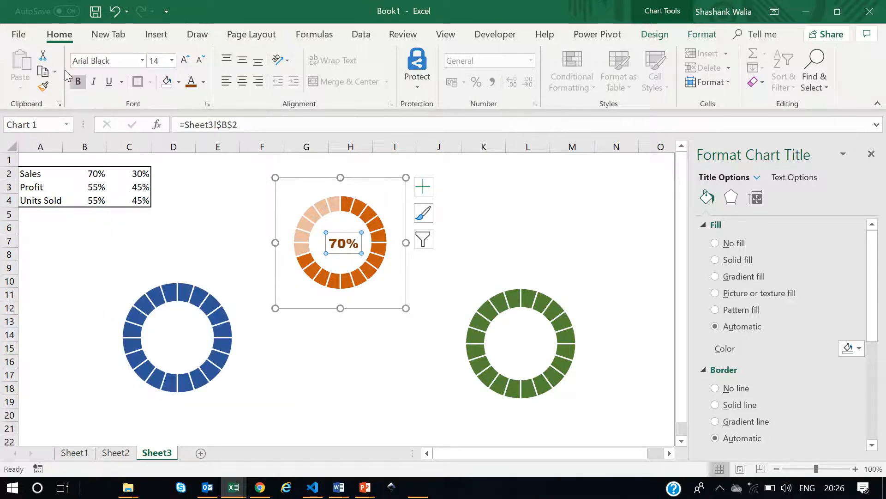
{"action": "left_click", "coordinate": [335, 349]}
Enlarge the plot area of the Sales chart to fill the chart area.
{"action": "mouse_move", "coordinate": [380, 243]}
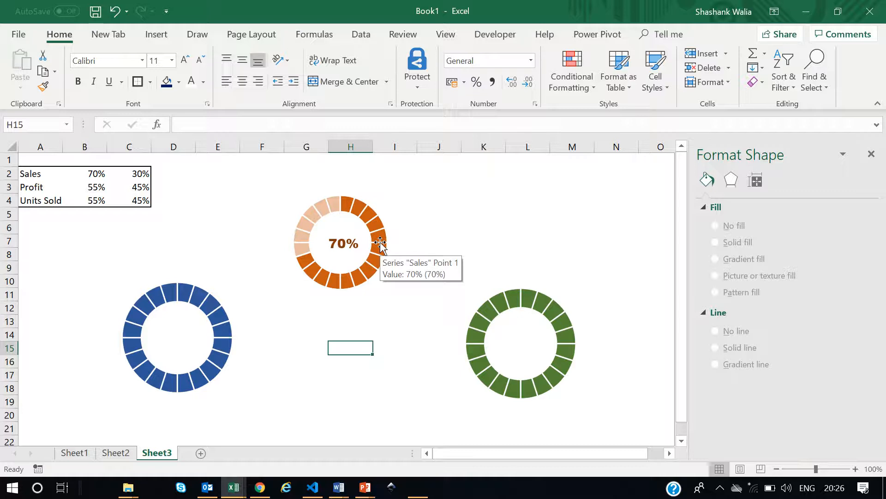
{"action": "left_click", "coordinate": [370, 201]}
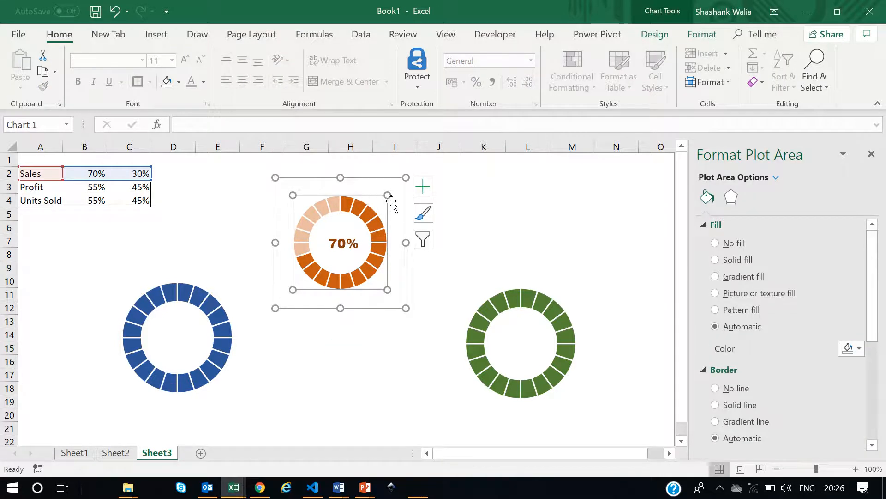
{"action": "left_click_drag", "start_coordinate": [388, 195], "coordinate": [403, 182]}
{"action": "left_click_drag", "start_coordinate": [292, 289], "coordinate": [282, 307]}
{"action": "left_click", "coordinate": [344, 342]}
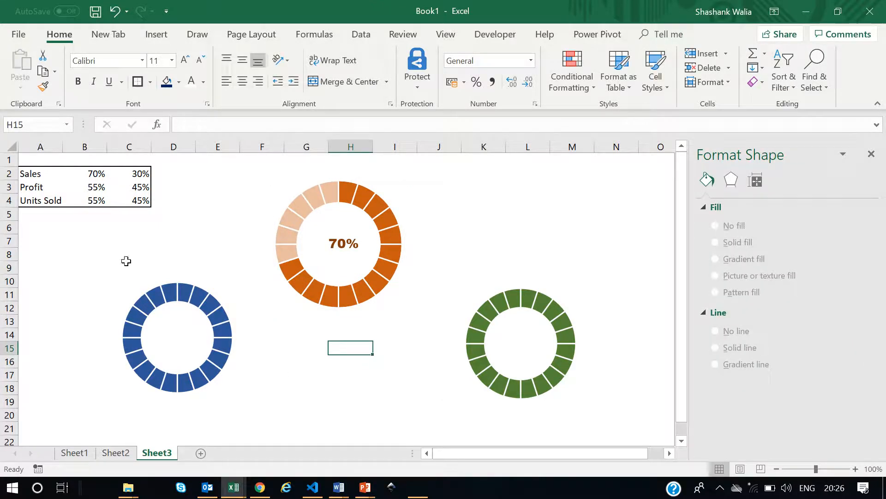
Add a Profit series to the blue doughnut chart, named from cell A3 with values B3:C3.
{"action": "left_click", "coordinate": [180, 270]}
{"action": "left_click", "coordinate": [154, 297]}
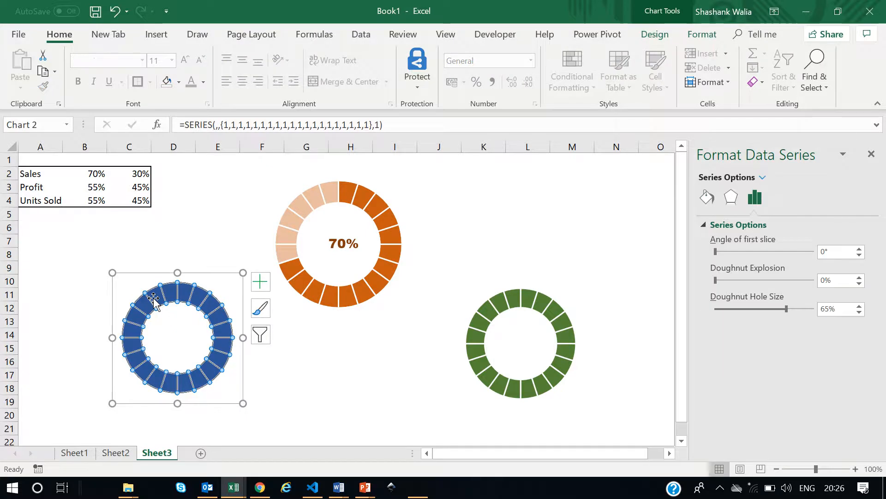
{"action": "right_click", "coordinate": [188, 293]}
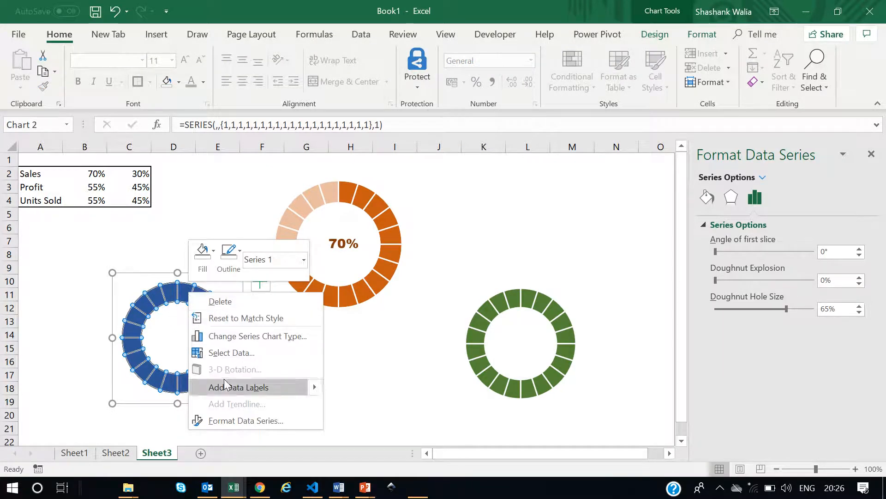
{"action": "left_click", "coordinate": [236, 353]}
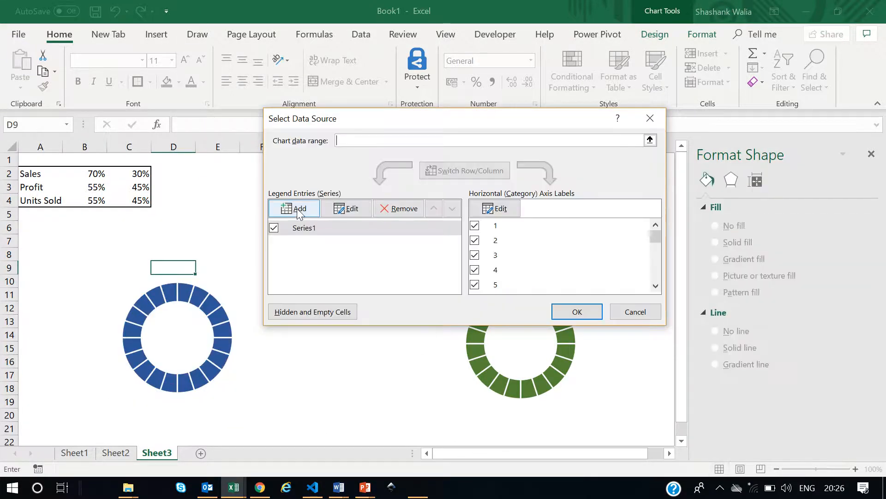
{"action": "left_click", "coordinate": [297, 210]}
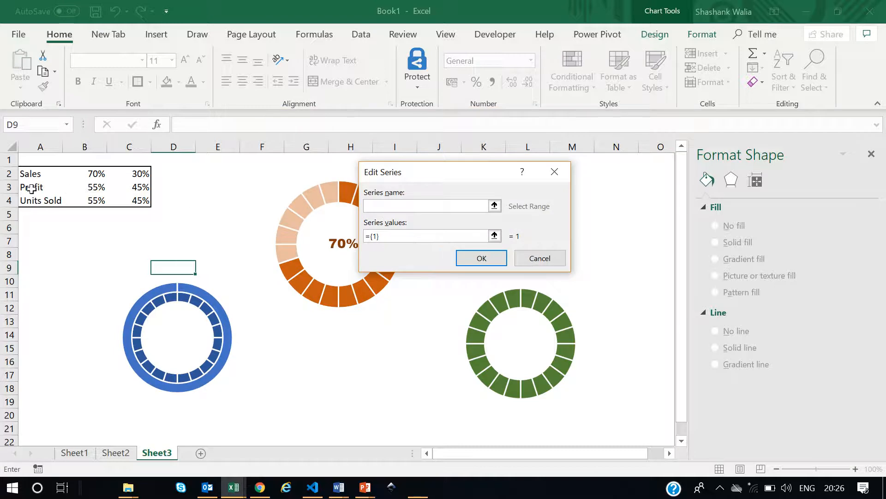
{"action": "left_click", "coordinate": [31, 188]}
{"action": "left_click_drag", "start_coordinate": [380, 236], "coordinate": [358, 240]}
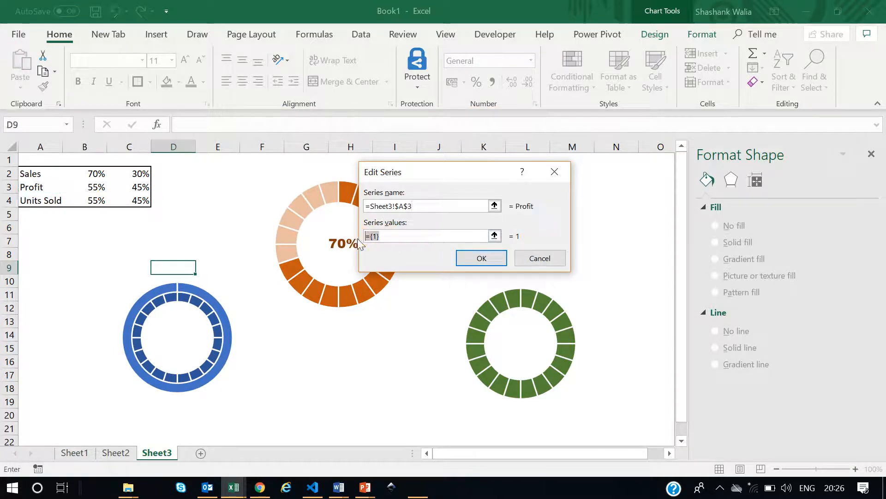
{"action": "key", "text": "BackSpace"}
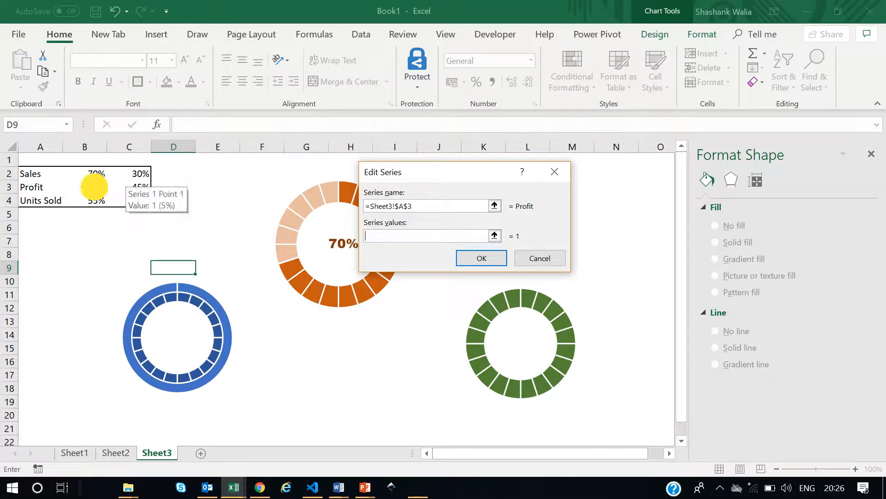
{"action": "left_click_drag", "start_coordinate": [92, 186], "coordinate": [139, 186]}
{"action": "left_click", "coordinate": [487, 259]}
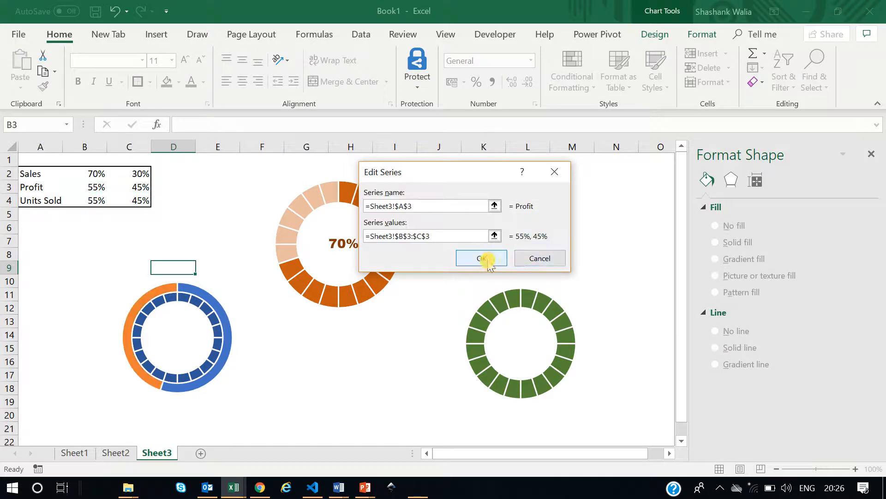
{"action": "left_click", "coordinate": [572, 311]}
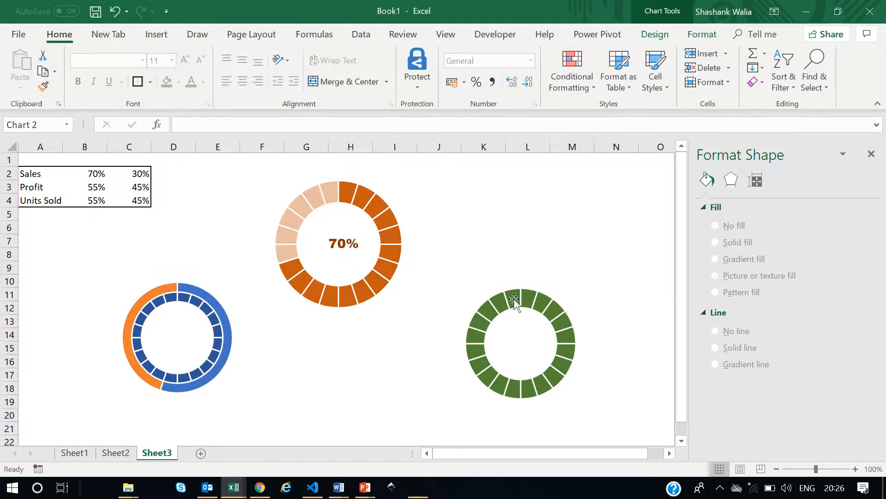
Change the chart type so the Profit doughnut series sits on the secondary axis.
{"action": "right_click", "coordinate": [203, 282]}
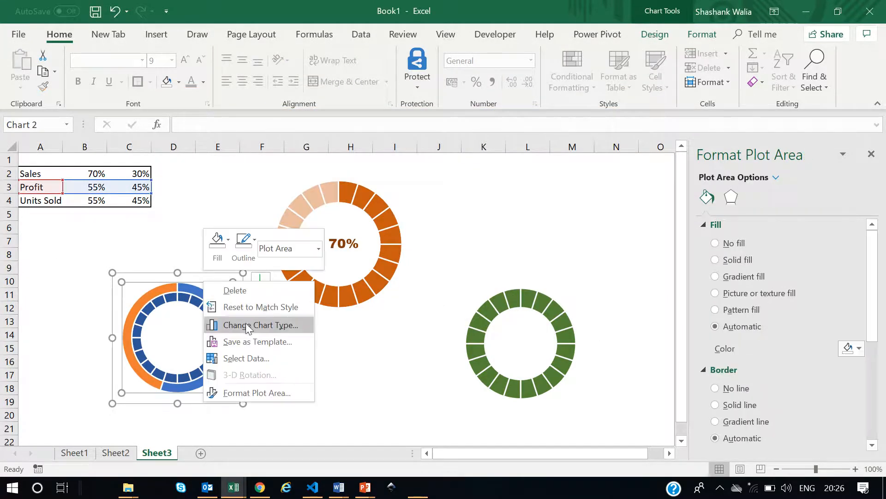
{"action": "left_click", "coordinate": [240, 393]}
{"action": "left_click", "coordinate": [170, 292]}
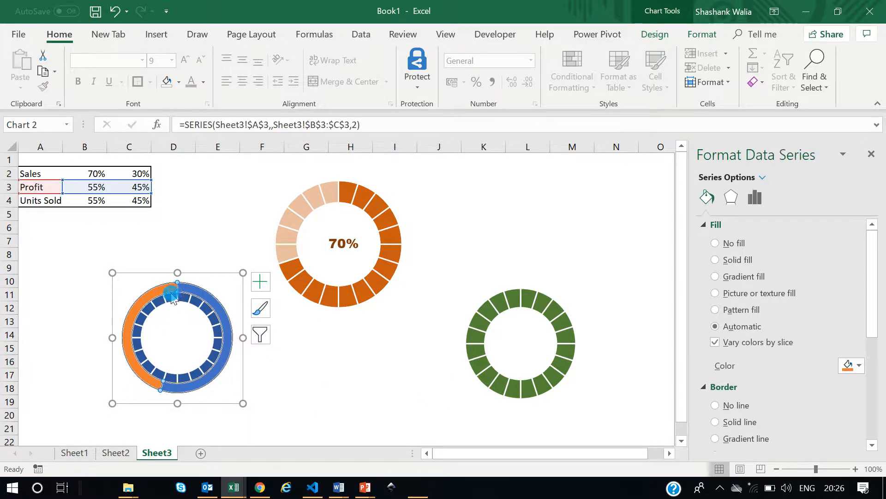
{"action": "right_click", "coordinate": [171, 293]}
{"action": "left_click", "coordinate": [240, 336]}
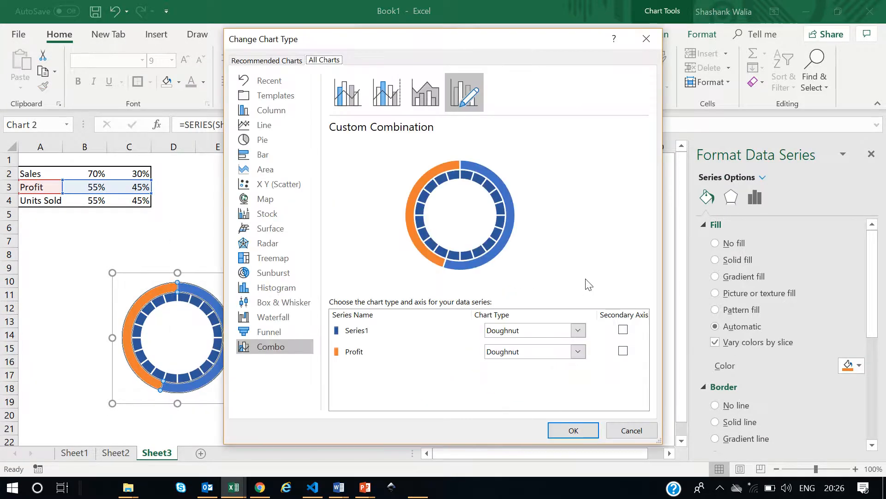
{"action": "left_click", "coordinate": [623, 351]}
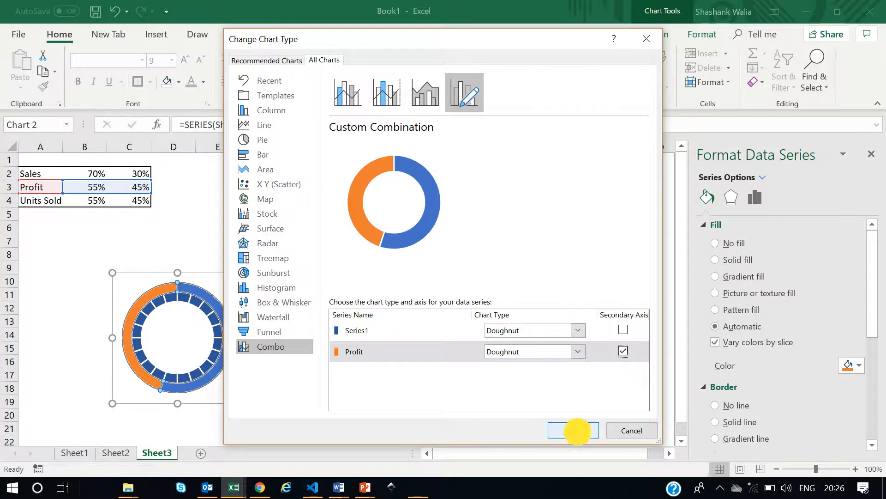
{"action": "left_click", "coordinate": [572, 429]}
Set the blue Profit slice of the doughnut to no fill.
{"action": "left_click", "coordinate": [322, 375]}
{"action": "left_click", "coordinate": [205, 310]}
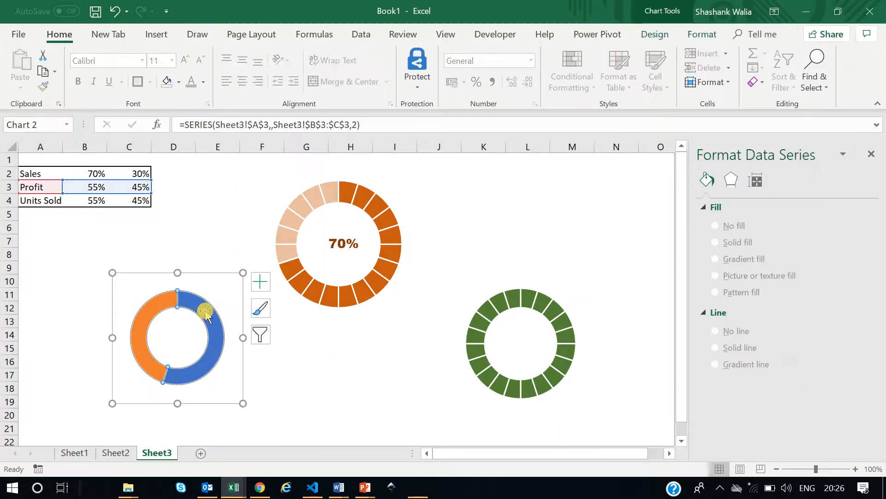
{"action": "left_click", "coordinate": [217, 325]}
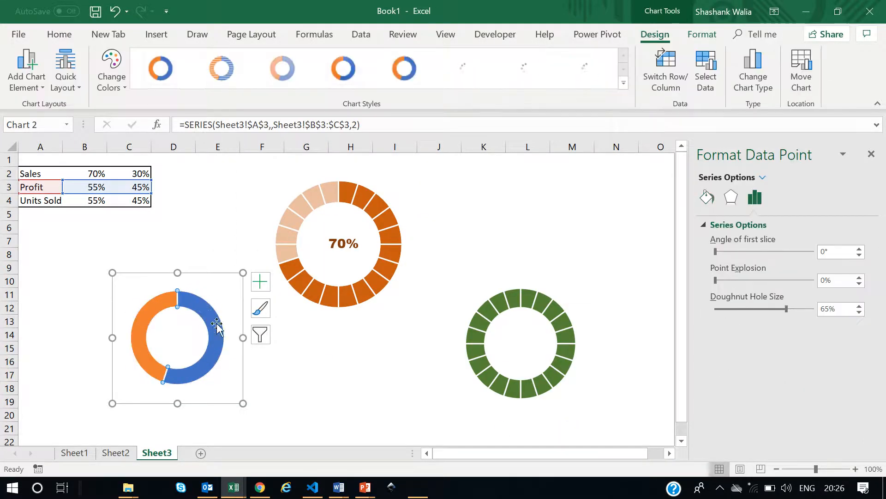
{"action": "left_click", "coordinate": [707, 197]}
{"action": "left_click", "coordinate": [715, 242]}
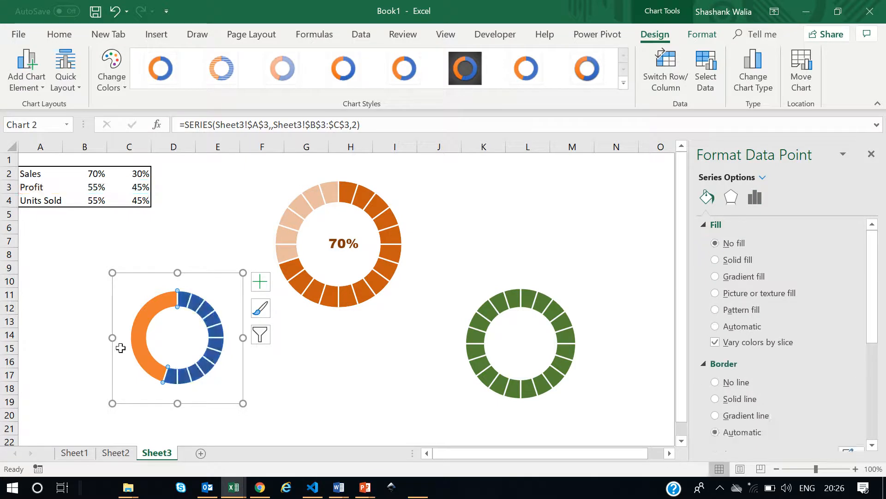
Fill the orange Profit slice with white at 40% transparency.
{"action": "left_click", "coordinate": [147, 315]}
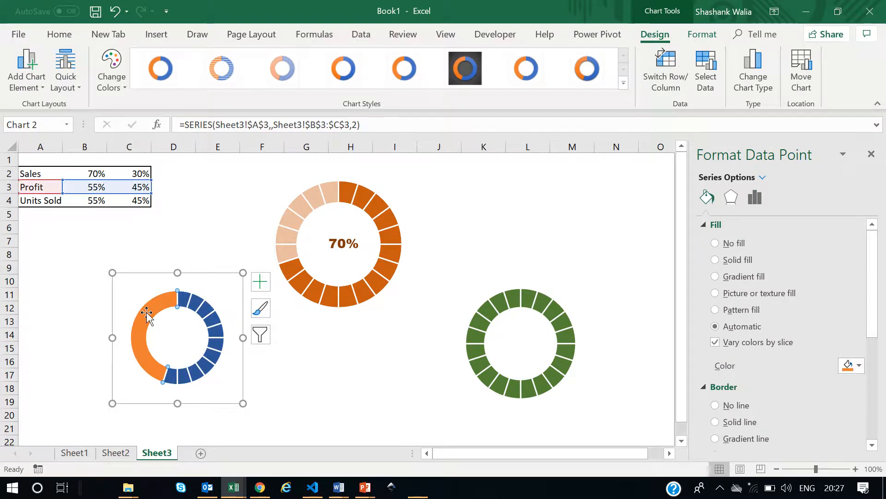
{"action": "left_click", "coordinate": [855, 367]}
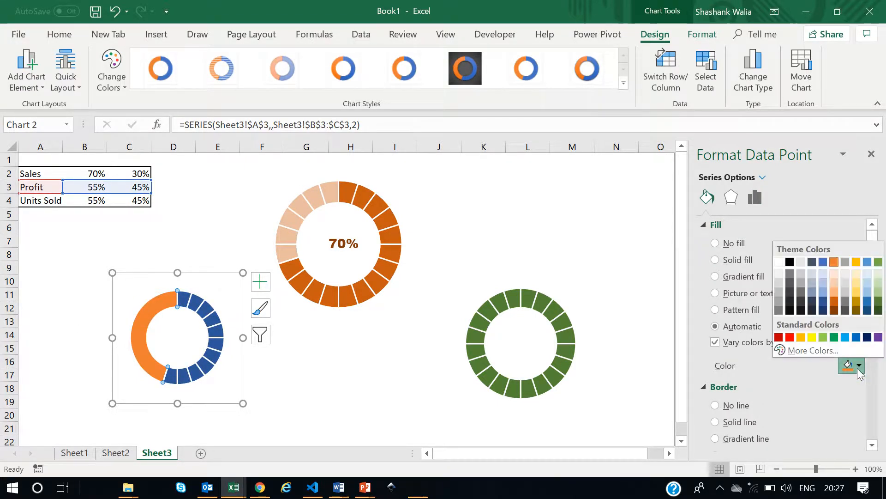
{"action": "left_click", "coordinate": [779, 262]}
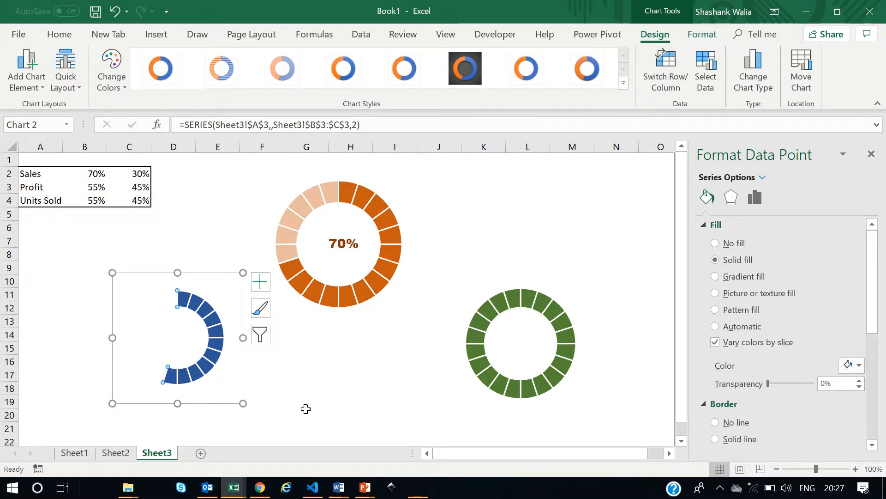
{"action": "left_click", "coordinate": [822, 383]}
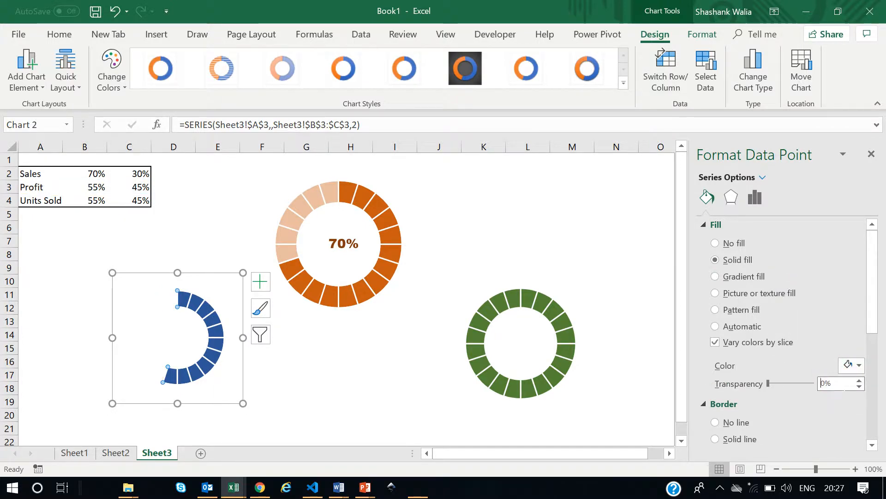
{"action": "type", "text": "4"}
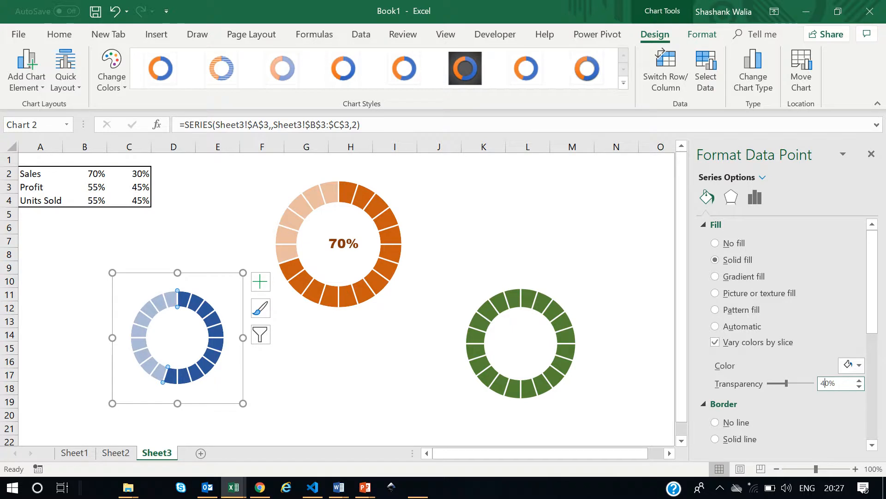
{"action": "left_click", "coordinate": [356, 360]}
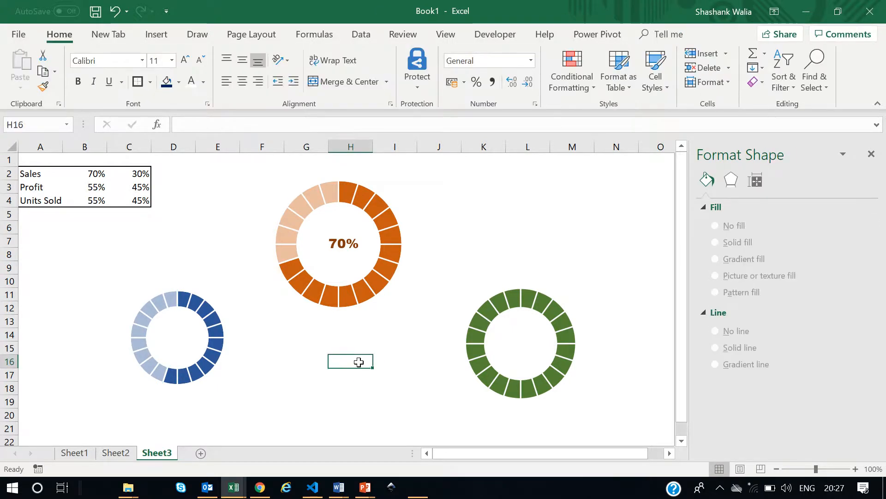
{"action": "mouse_move", "coordinate": [517, 304]}
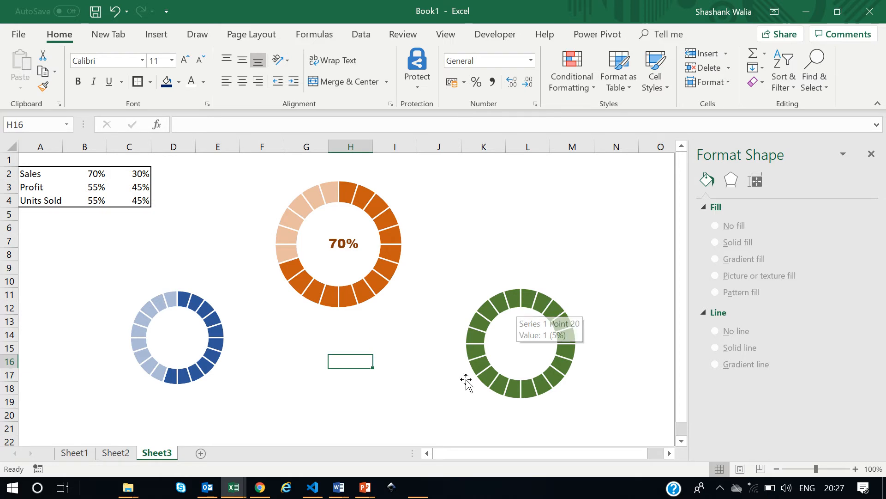
{"action": "left_click", "coordinate": [418, 487]}
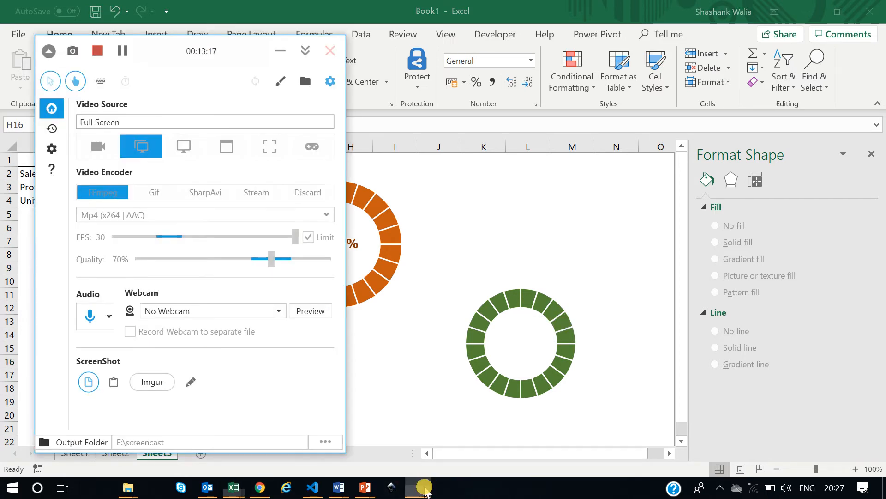